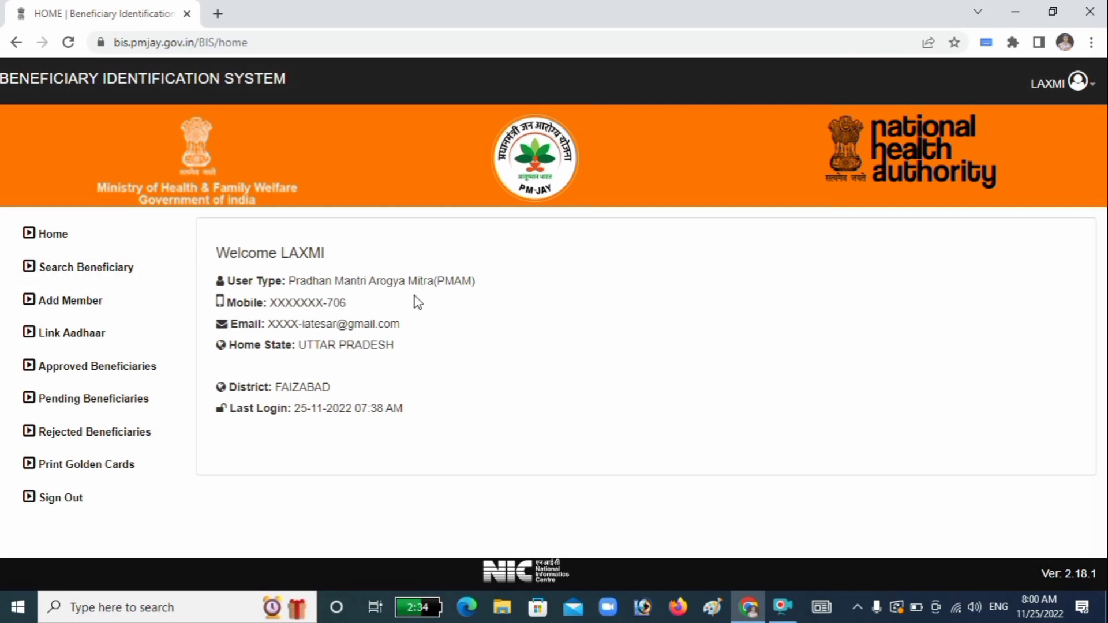
Step: Under Add Member, search scheme PMJAY in Uttar Pradesh by the household's AB-PMJAY ID
{"action": "left_click", "coordinate": [88, 311]}
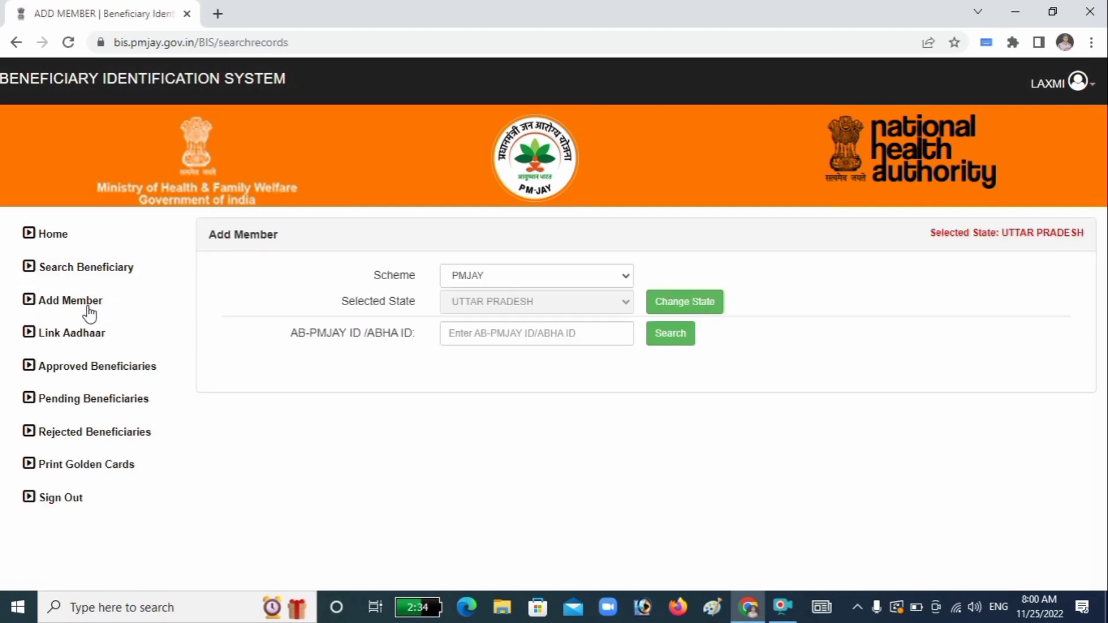
{"action": "left_click", "coordinate": [465, 279]}
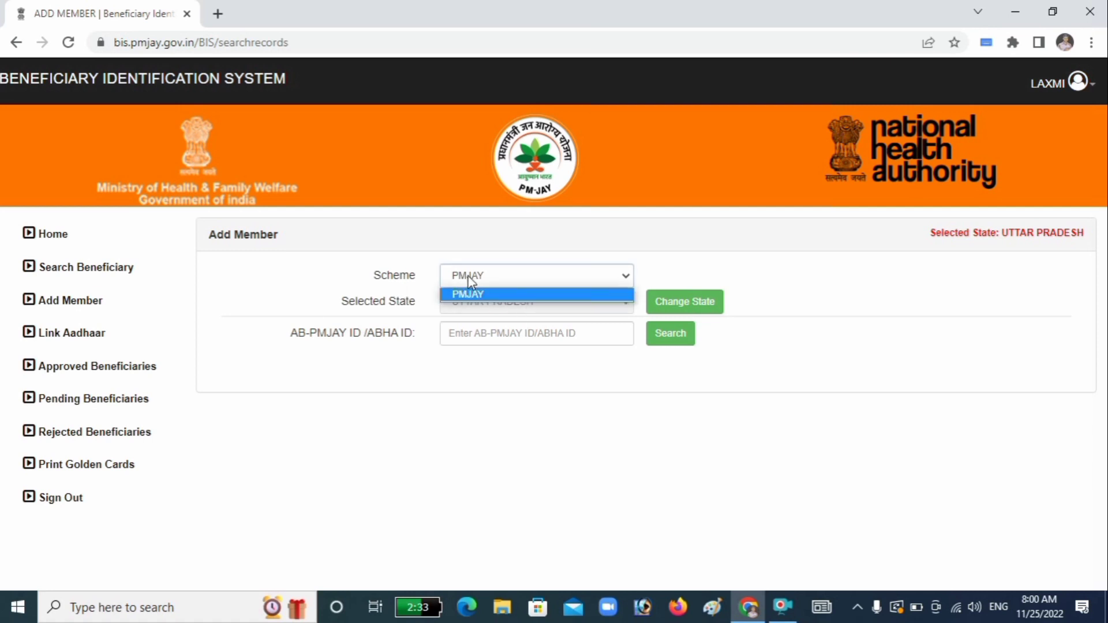
{"action": "left_click", "coordinate": [468, 283]}
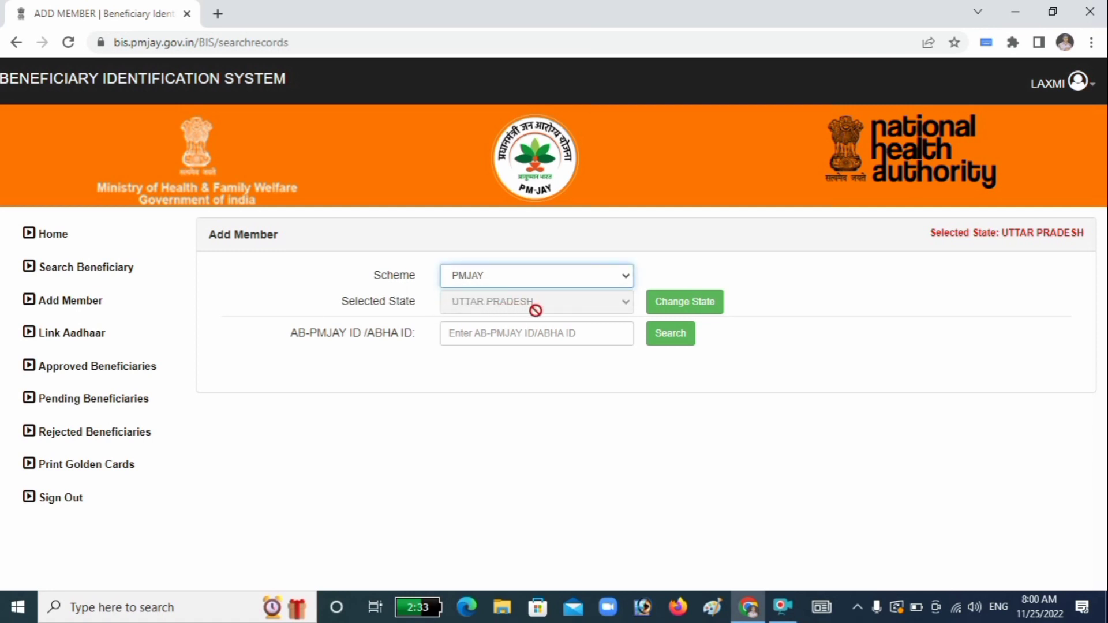
{"action": "left_click", "coordinate": [679, 314]}
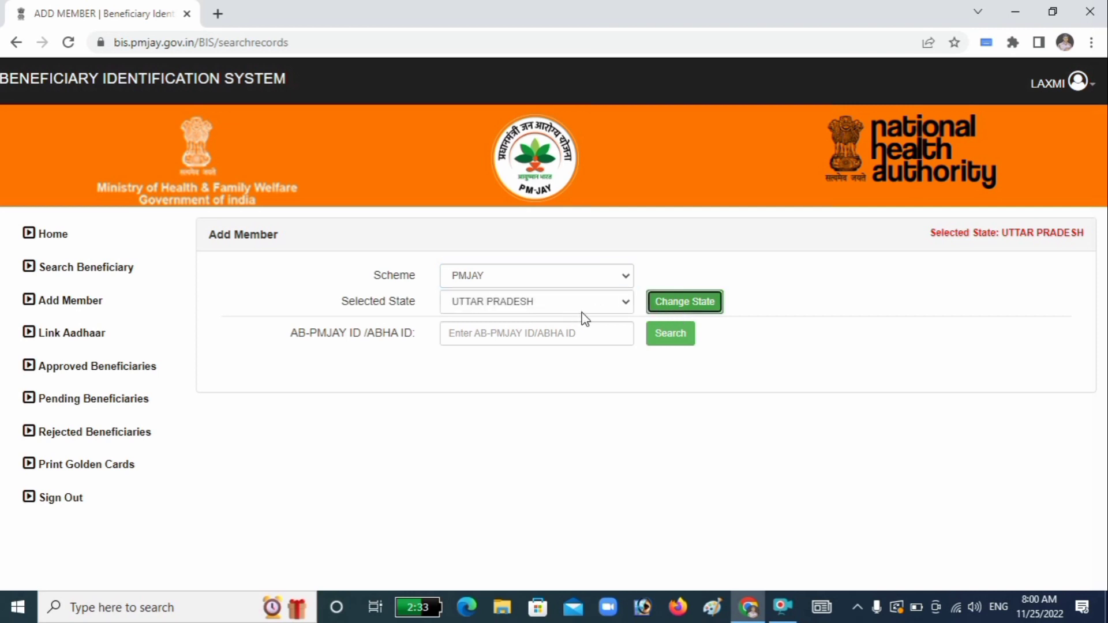
{"action": "left_click", "coordinate": [612, 365]}
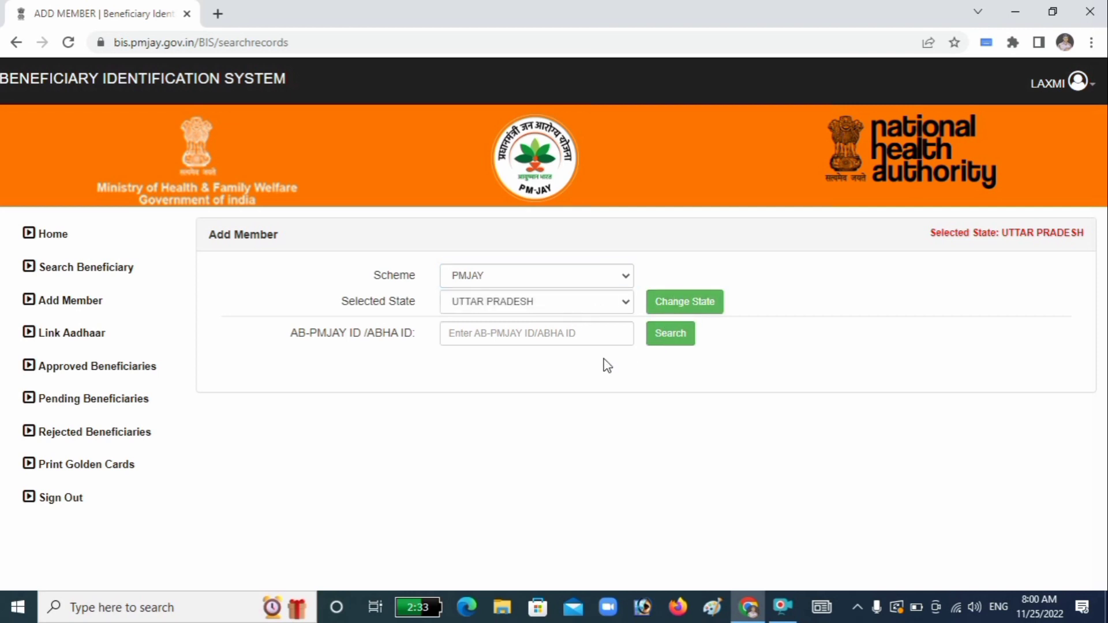
{"action": "left_click", "coordinate": [468, 332]}
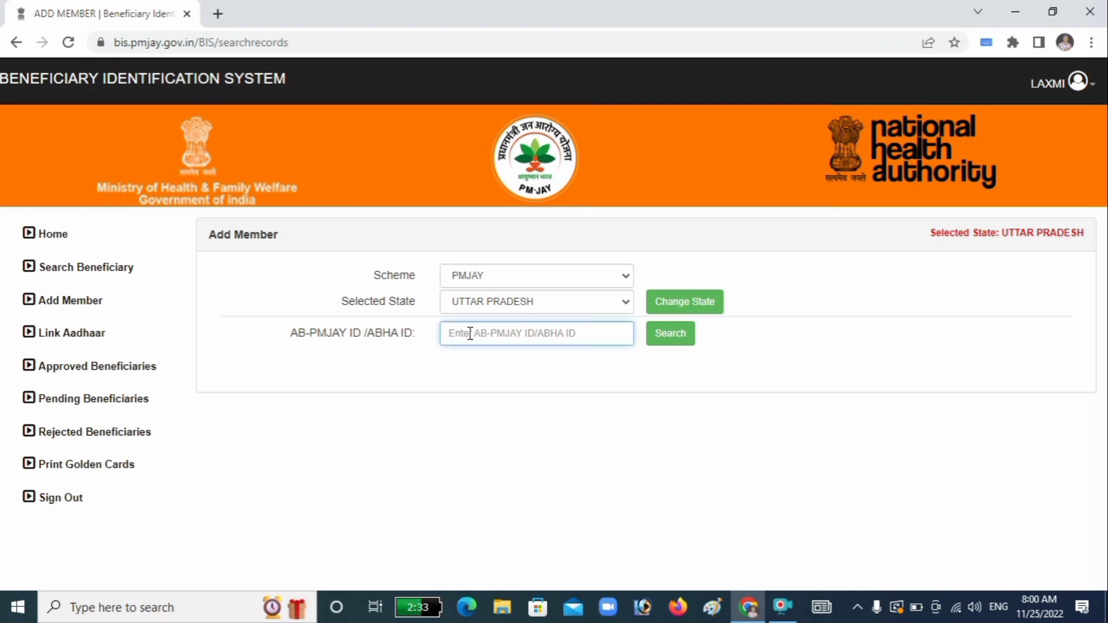
{"action": "left_click", "coordinate": [680, 340]}
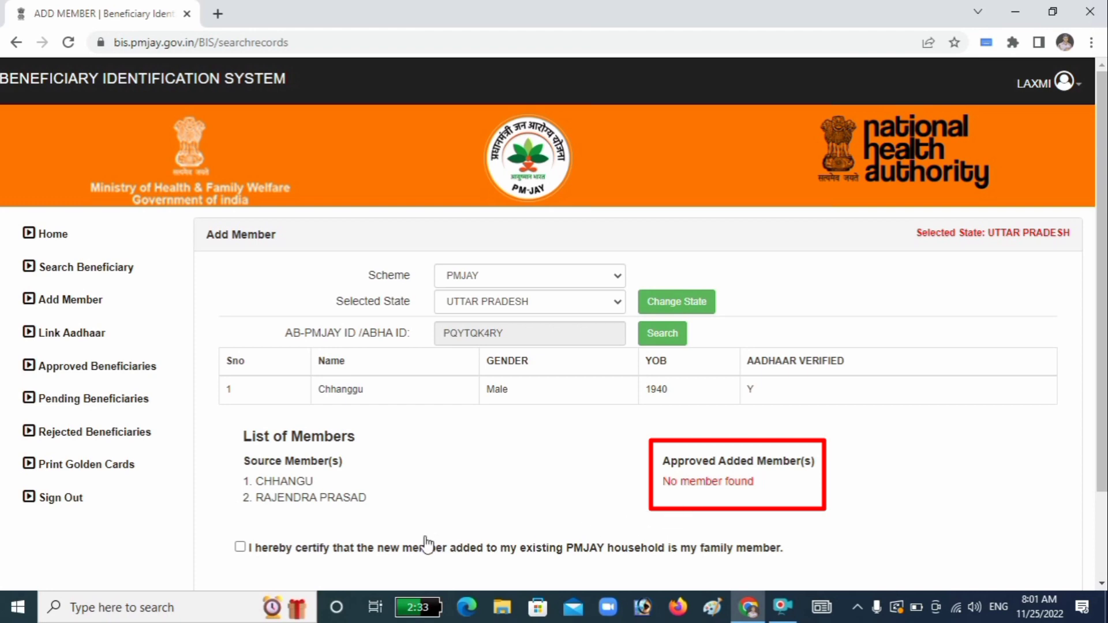
Step: Certify the member as family, pick AADHAAR OTP mode, and accept the Aadhaar consent
{"action": "left_click", "coordinate": [240, 547]}
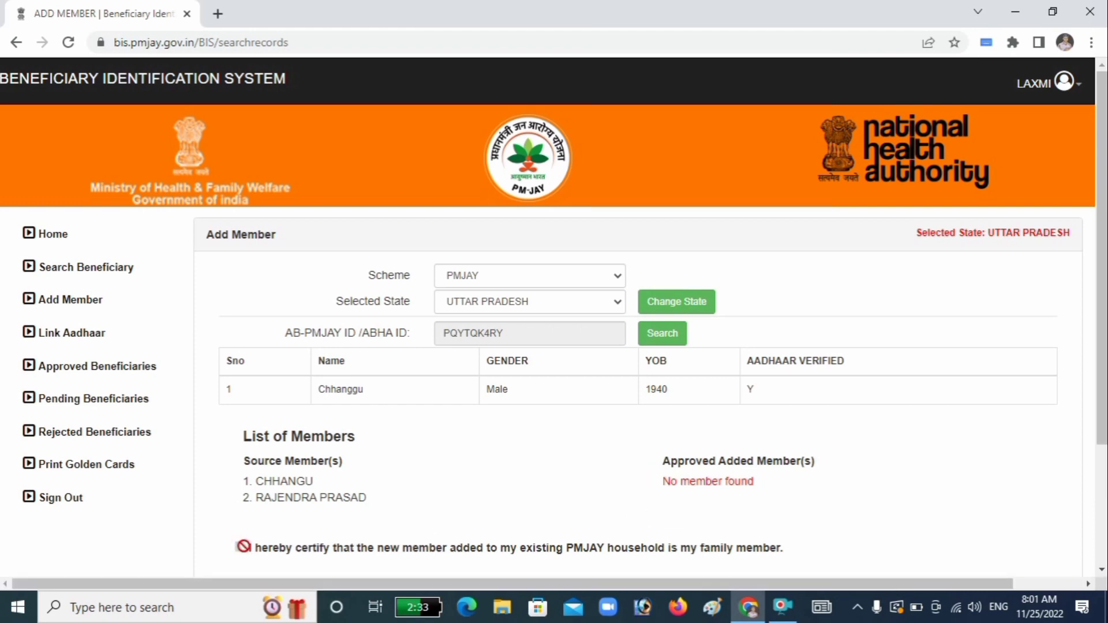
{"action": "scroll", "coordinate": [387, 535], "scroll_direction": "down", "scroll_amount": 3}
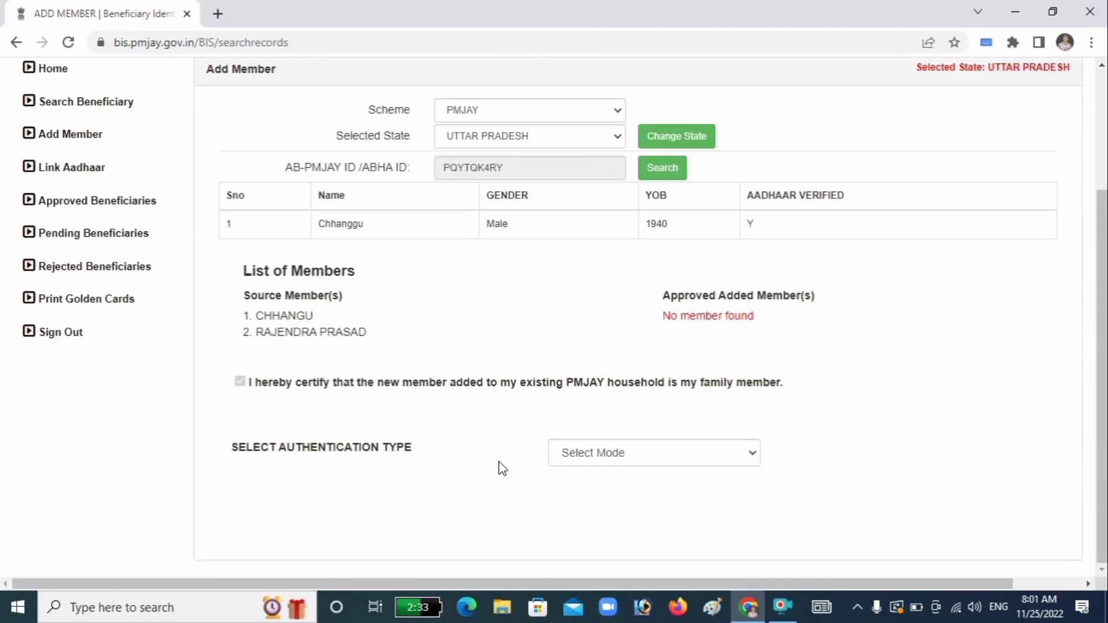
{"action": "left_click", "coordinate": [618, 453]}
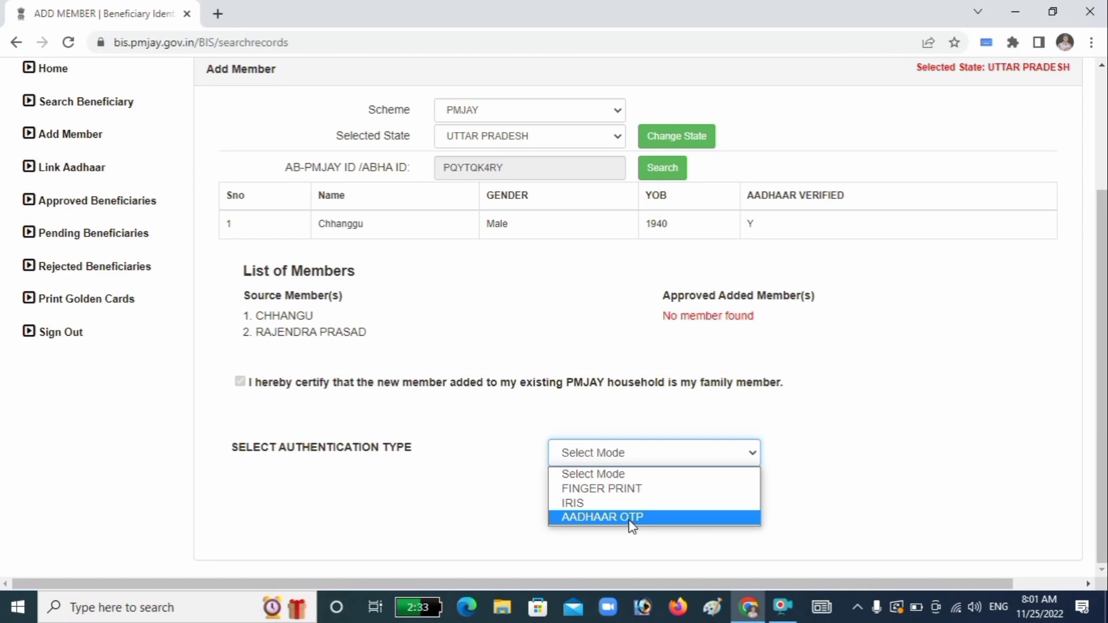
{"action": "left_click", "coordinate": [630, 519]}
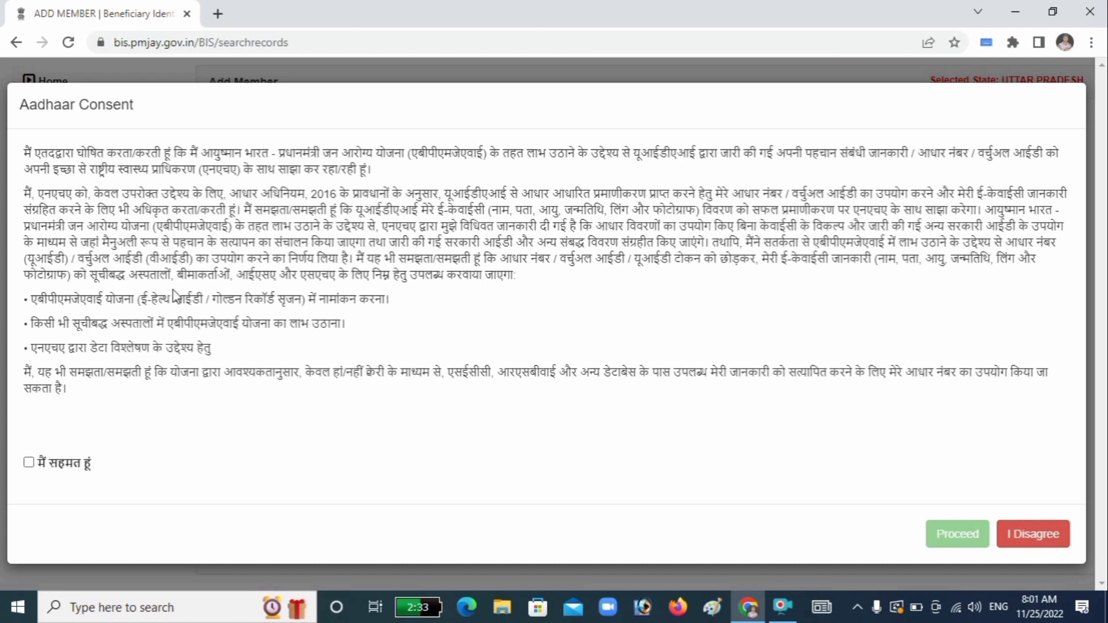
{"action": "left_click", "coordinate": [28, 462]}
{"action": "left_click", "coordinate": [972, 535]}
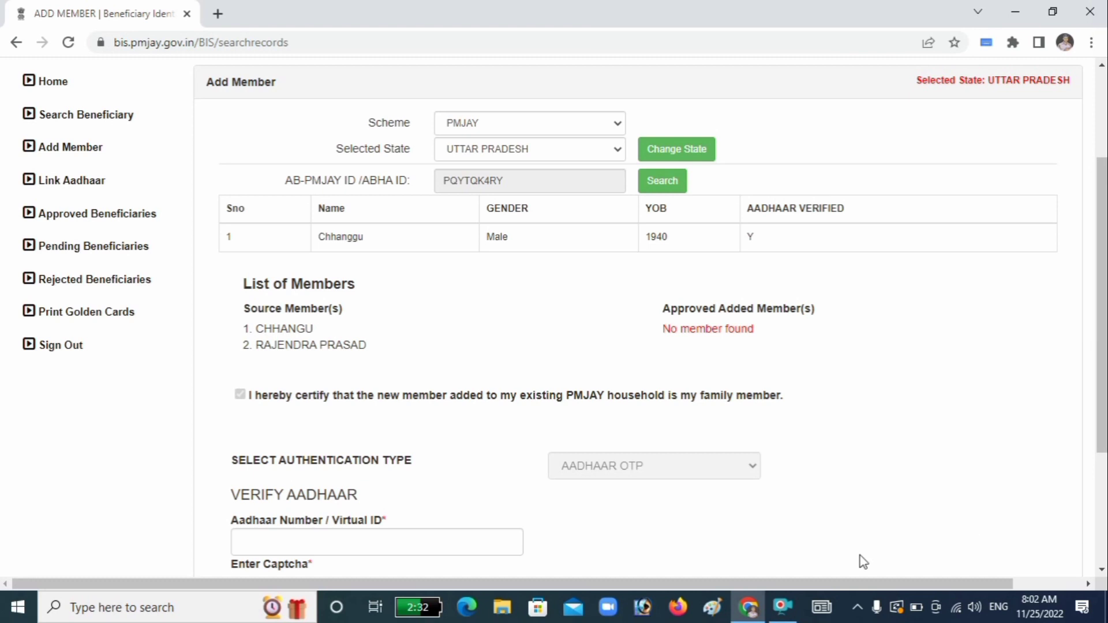
Step: Enter the member's Aadhaar number, verify the captcha, and generate an OTP
{"action": "left_click", "coordinate": [415, 537]}
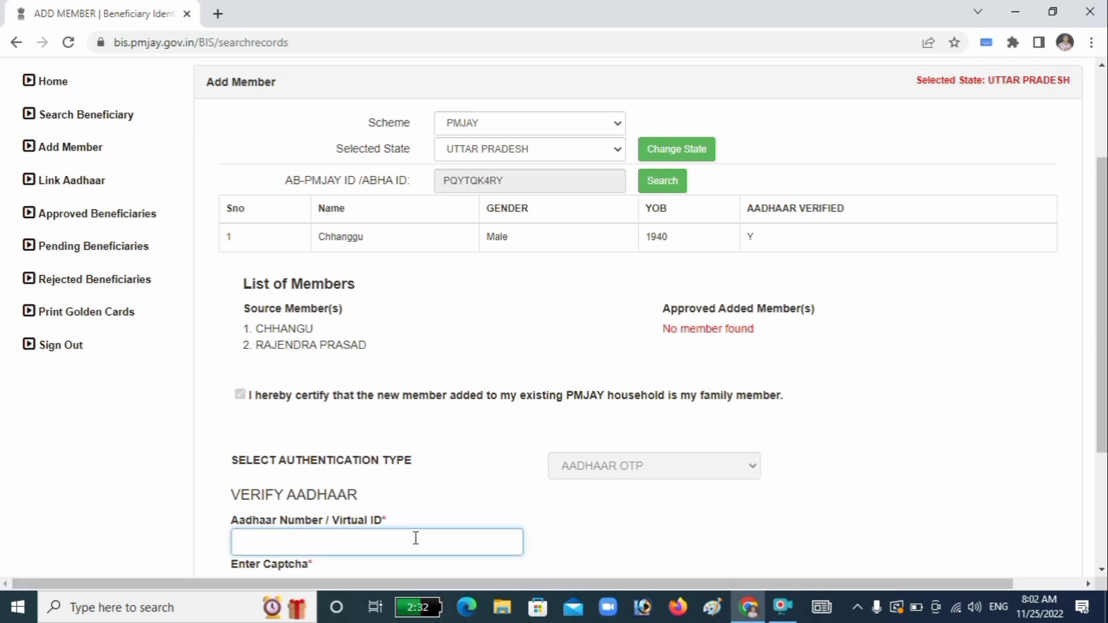
{"action": "type", "text": "•••••"}
{"action": "scroll", "coordinate": [415, 537], "scroll_direction": "down", "scroll_amount": 3}
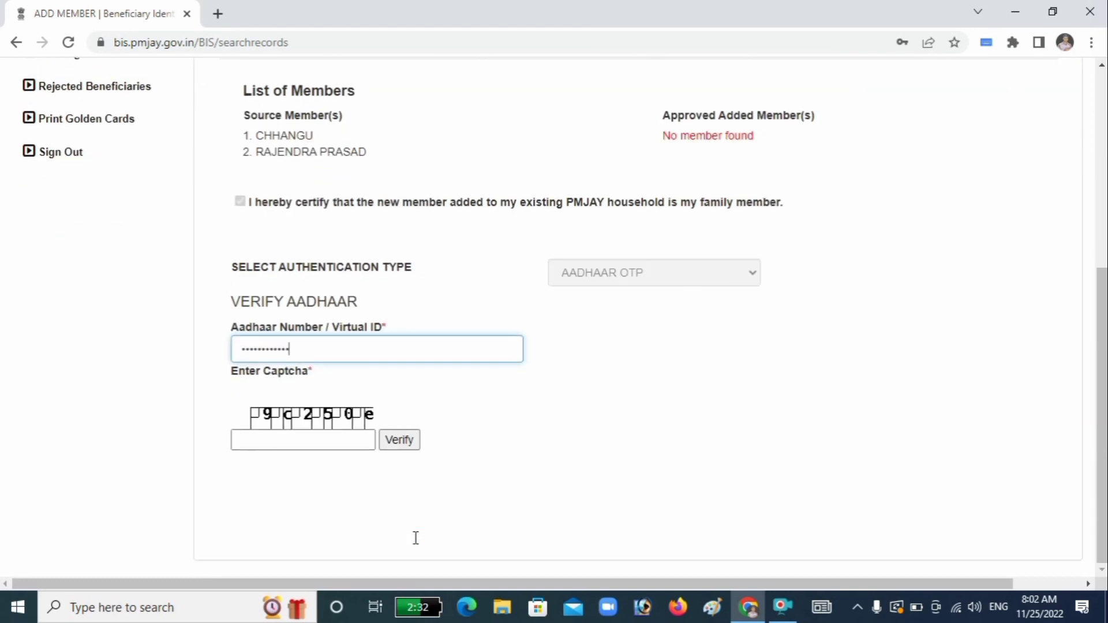
{"action": "left_click", "coordinate": [284, 437]}
{"action": "type", "text": "9C"}
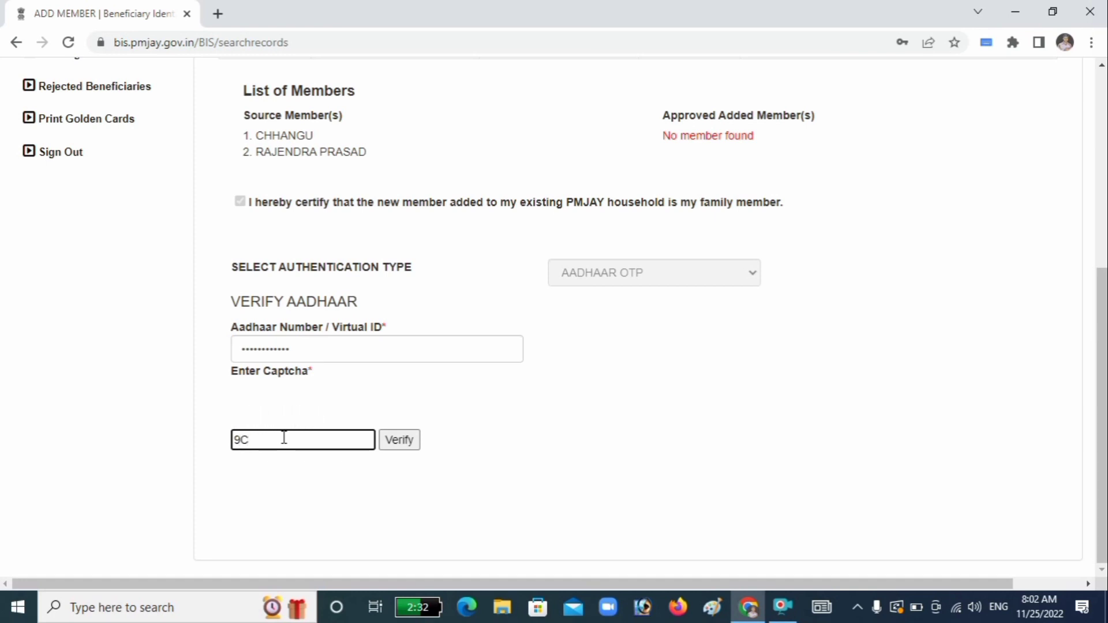
{"action": "type", "text": "c"}
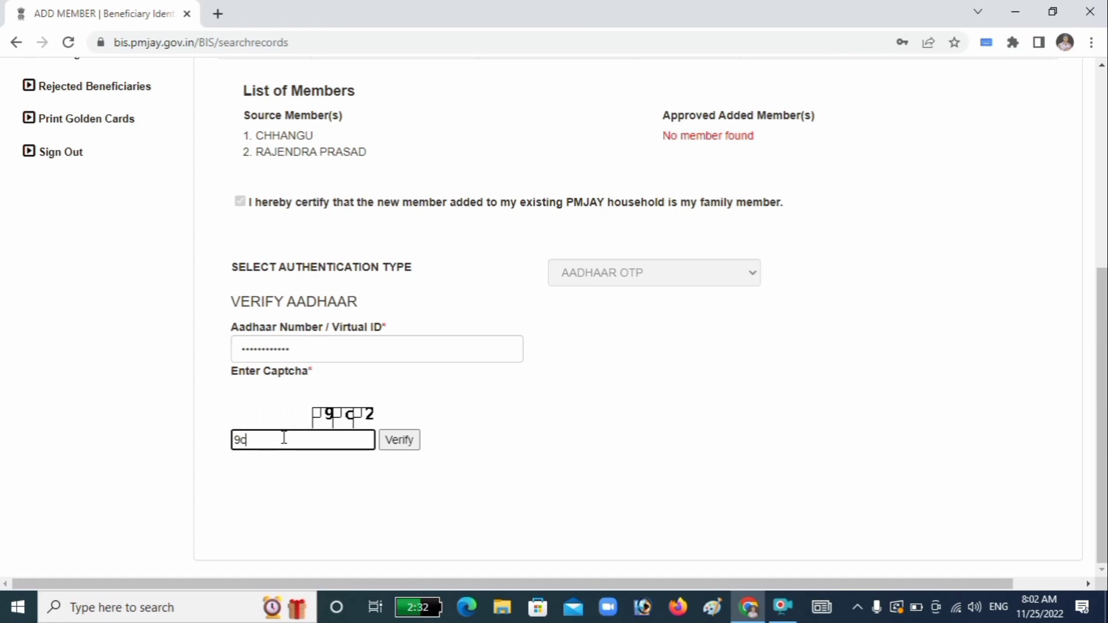
{"action": "type", "text": "25"}
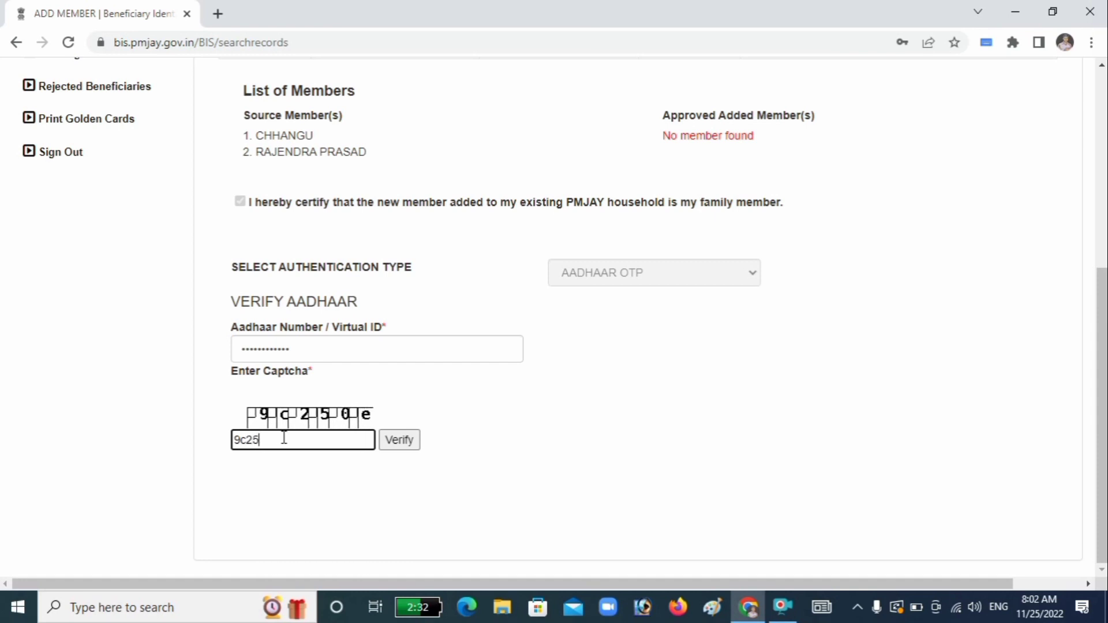
{"action": "type", "text": "0e"}
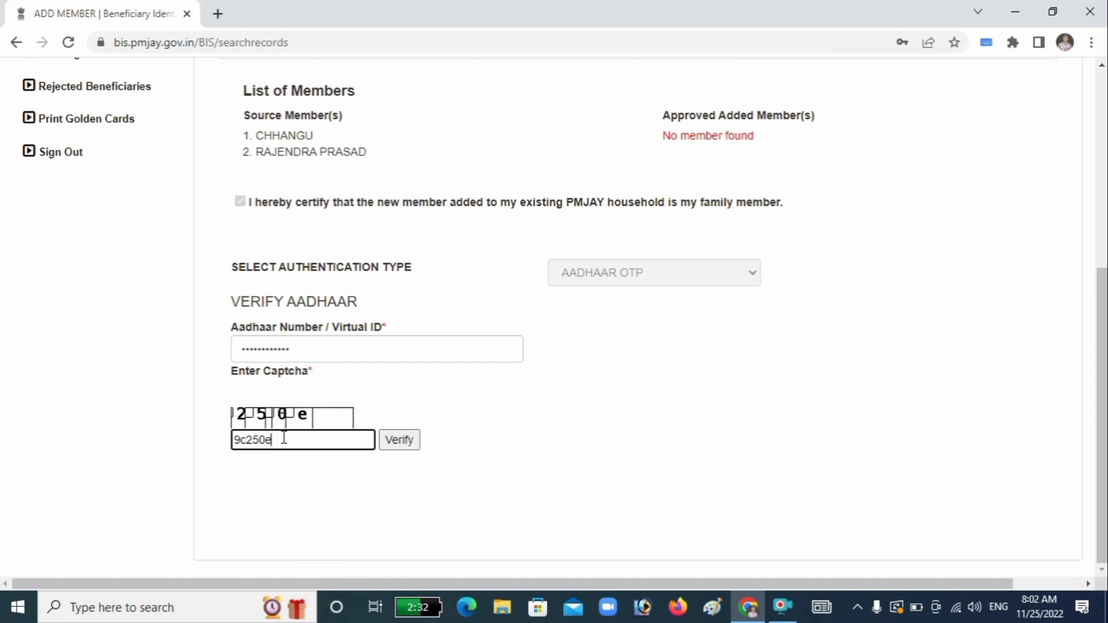
{"action": "left_click", "coordinate": [414, 444]}
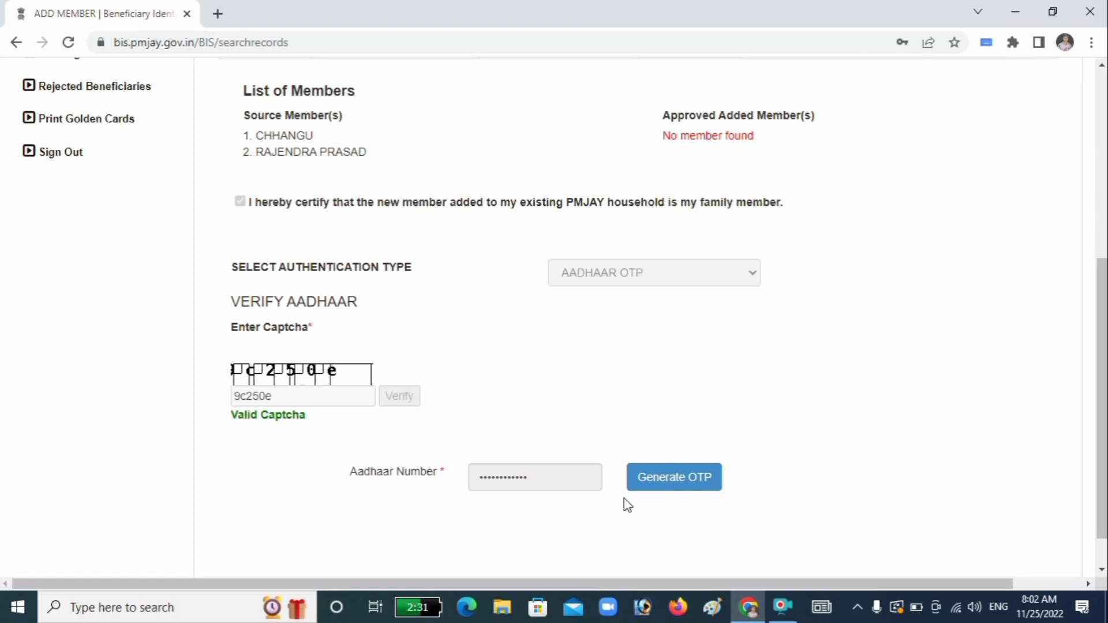
{"action": "left_click", "coordinate": [684, 488]}
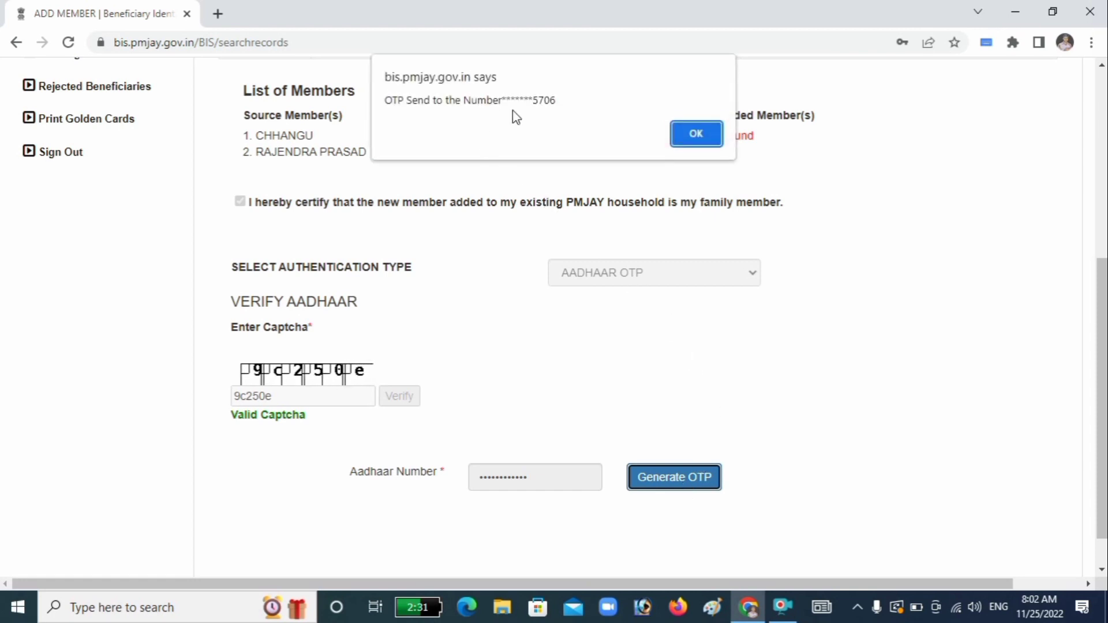
Step: Verify the Aadhaar with the received OTP, dismiss the success alerts, and add the member
{"action": "left_click", "coordinate": [697, 140]}
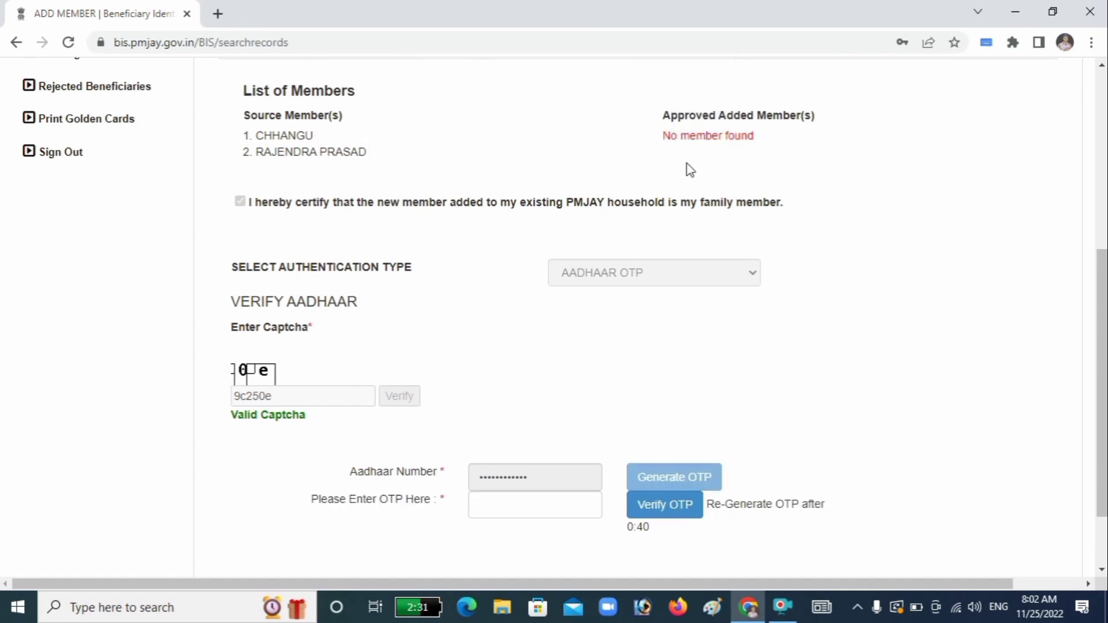
{"action": "left_click", "coordinate": [550, 512]}
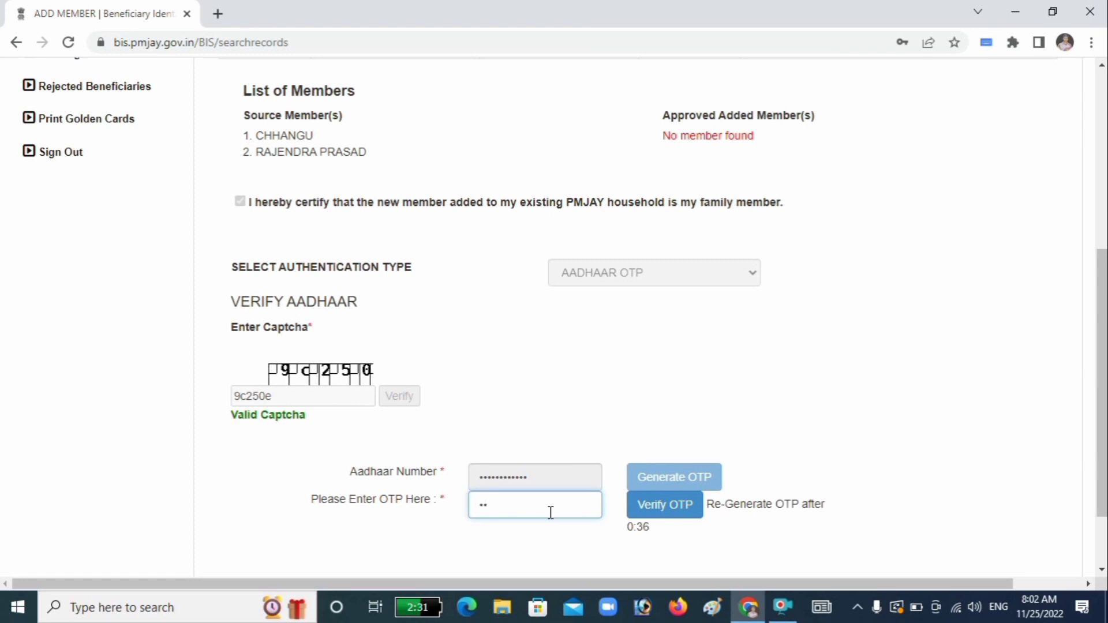
{"action": "type", "text": "••••••"}
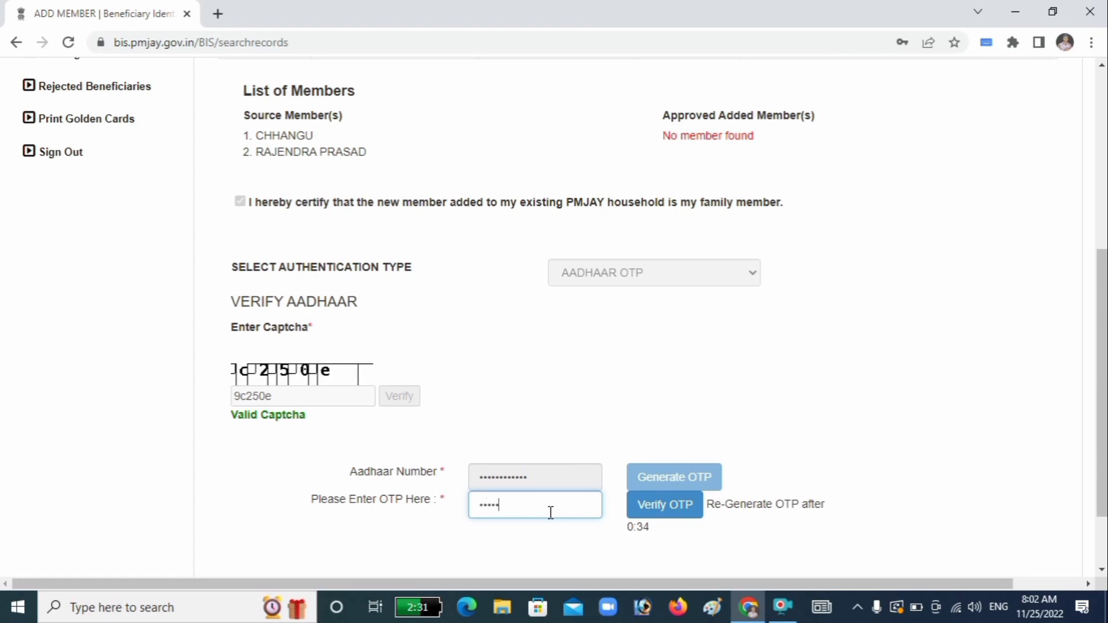
{"action": "left_click", "coordinate": [665, 502]}
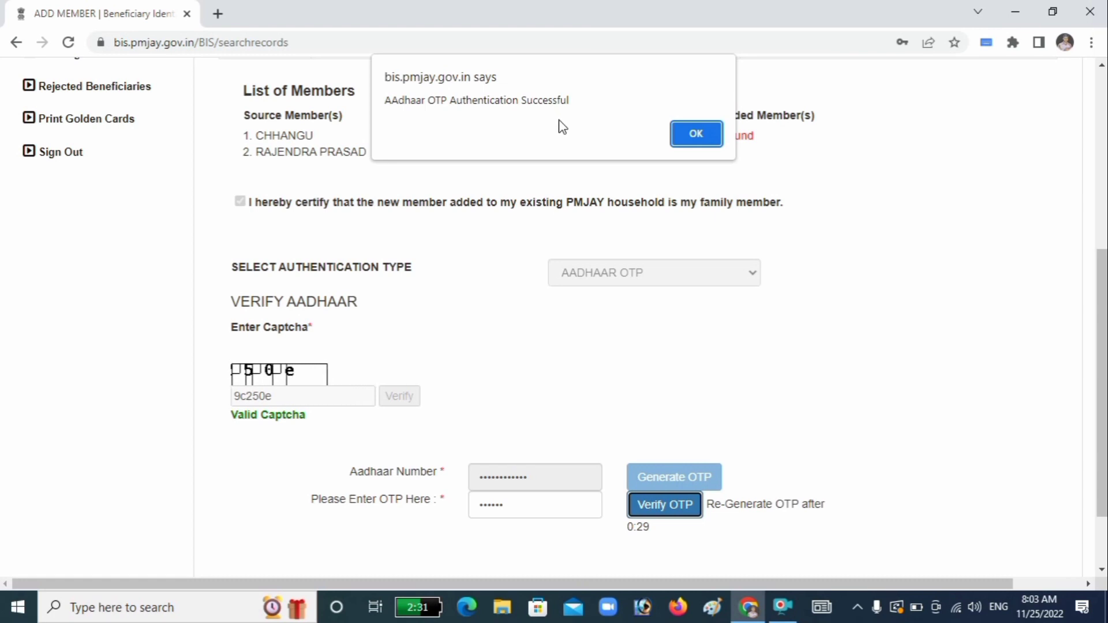
{"action": "left_click", "coordinate": [687, 132]}
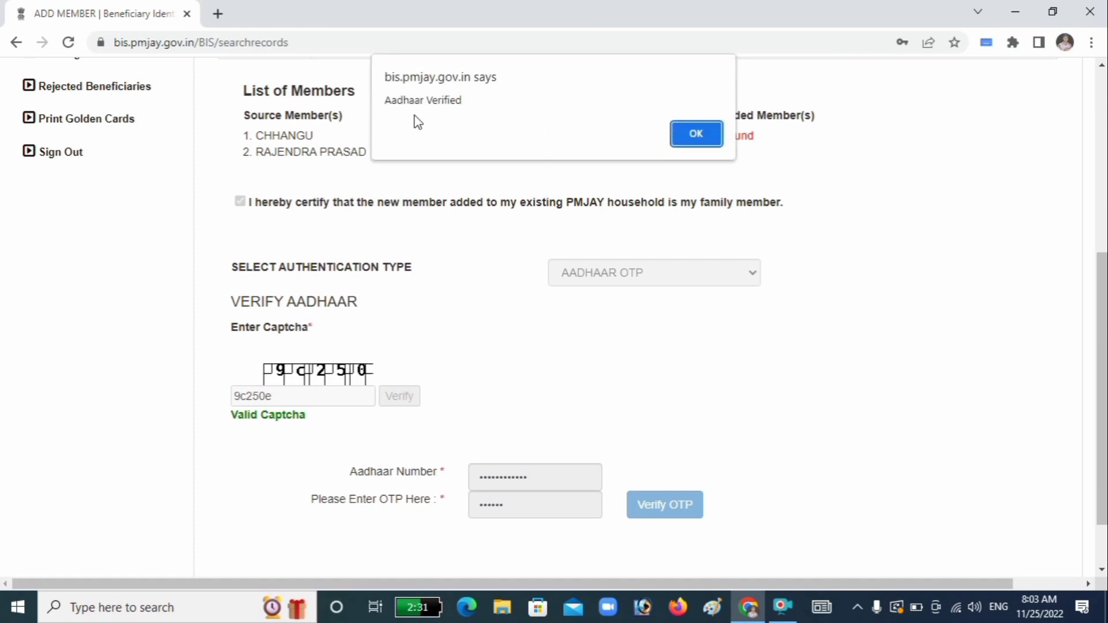
{"action": "left_click", "coordinate": [681, 139]}
{"action": "scroll", "coordinate": [663, 253], "scroll_direction": "down", "scroll_amount": 1}
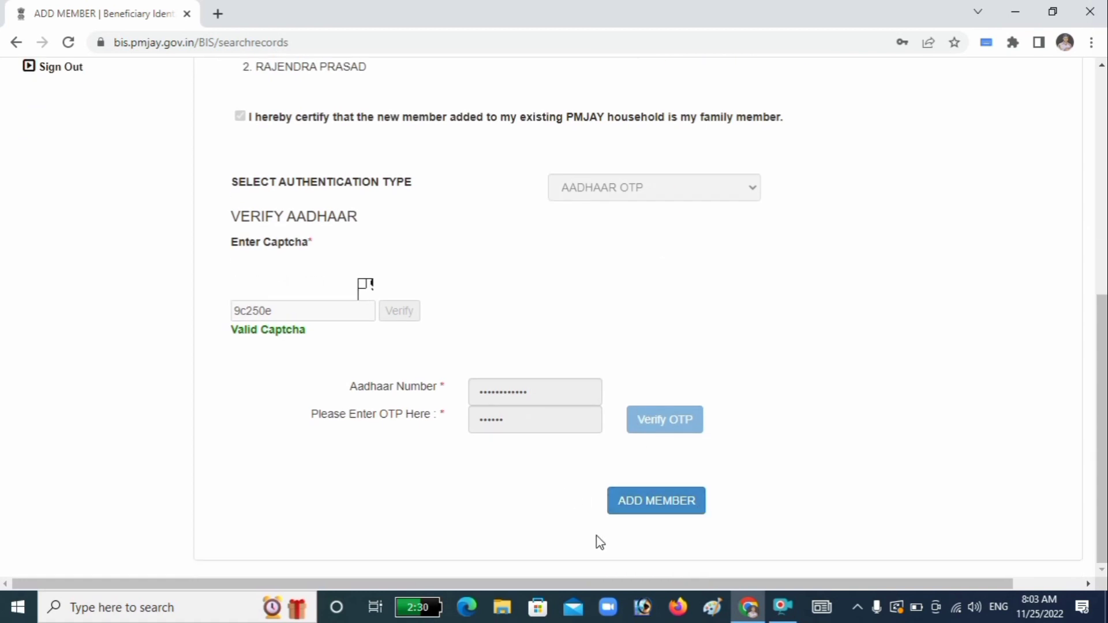
{"action": "left_click", "coordinate": [661, 513]}
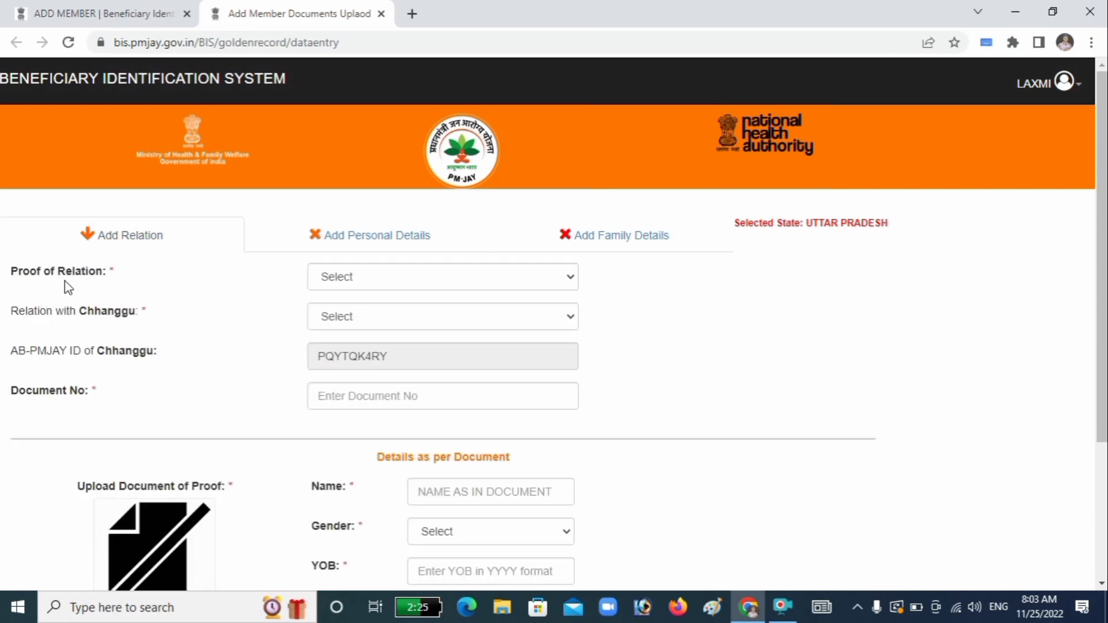
Step: Set relation proof to Birth Certificate, relation Father, and enter the certificate's document number
{"action": "left_click", "coordinate": [386, 276]}
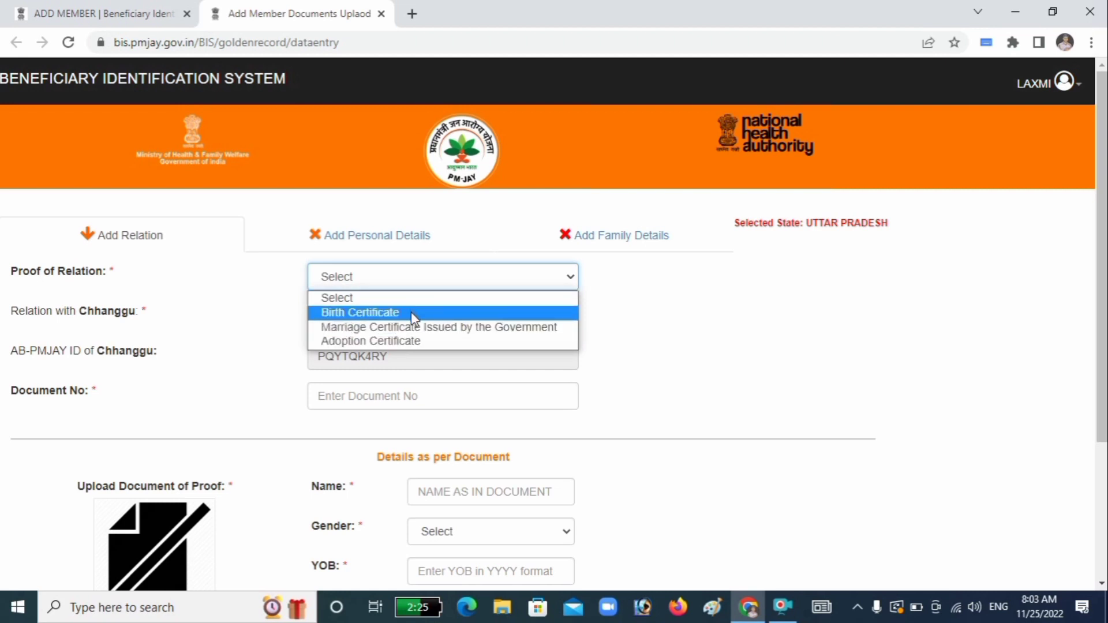
{"action": "left_click", "coordinate": [411, 313]}
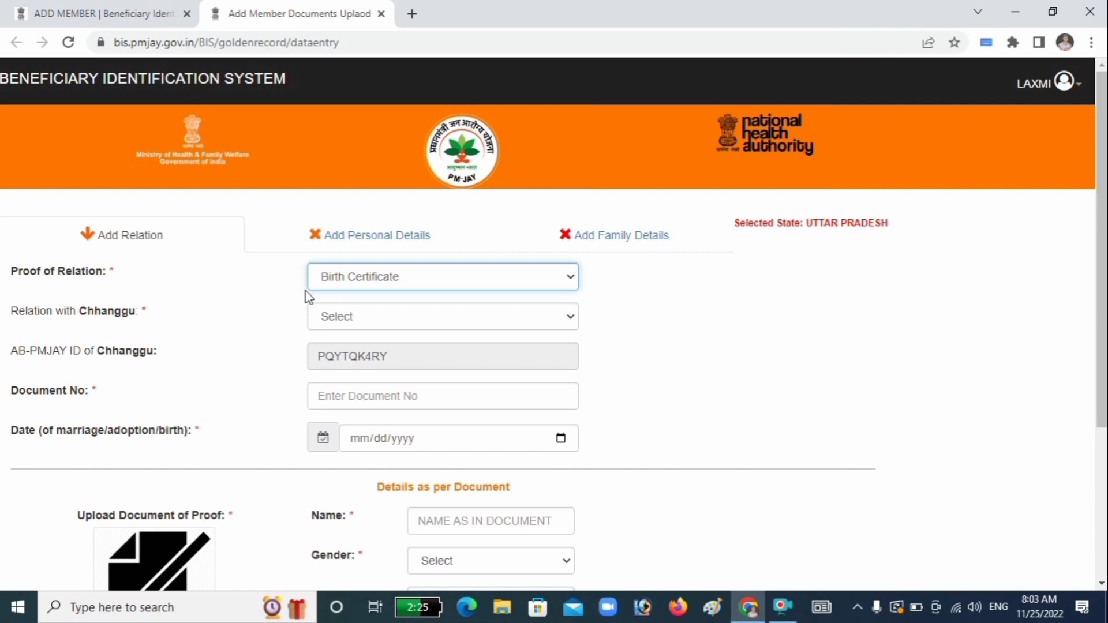
{"action": "left_click", "coordinate": [378, 315]}
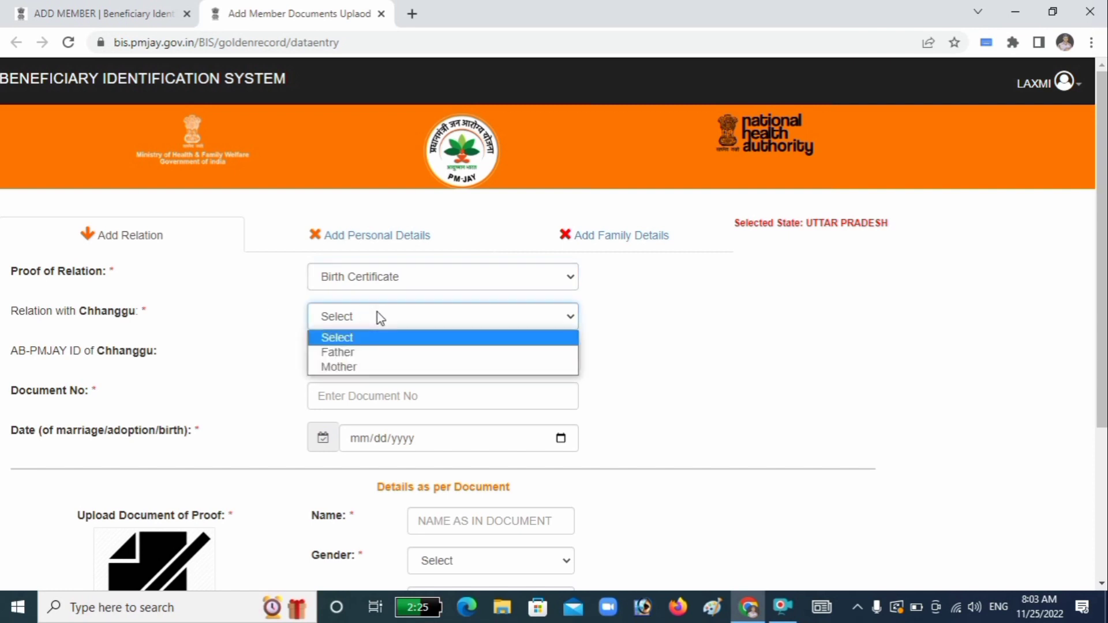
{"action": "left_click", "coordinate": [392, 353]}
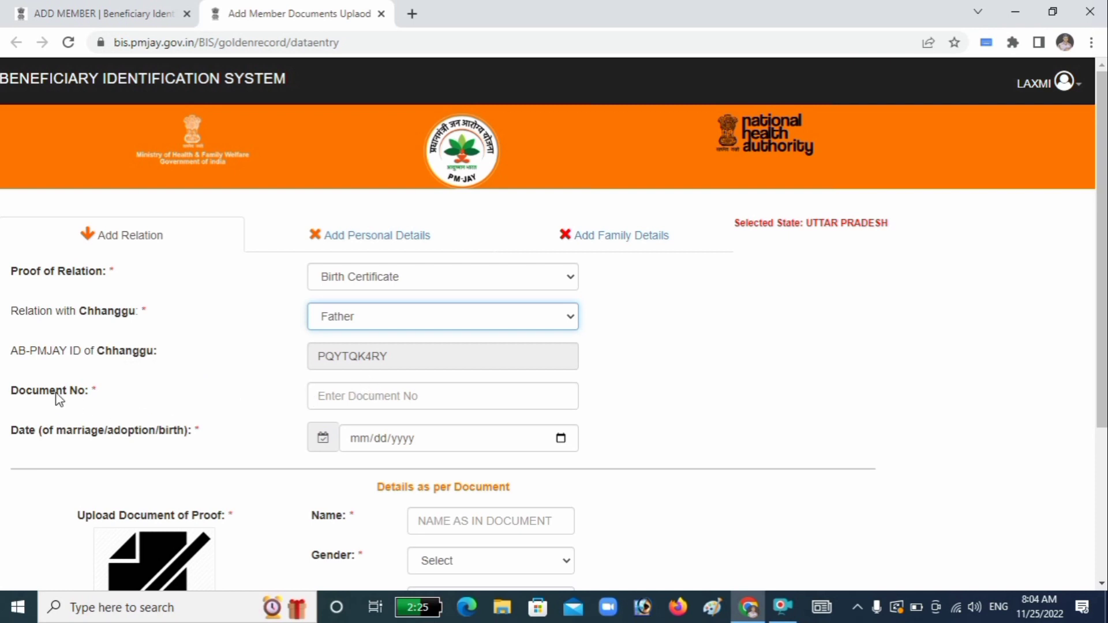
{"action": "left_click", "coordinate": [412, 401]}
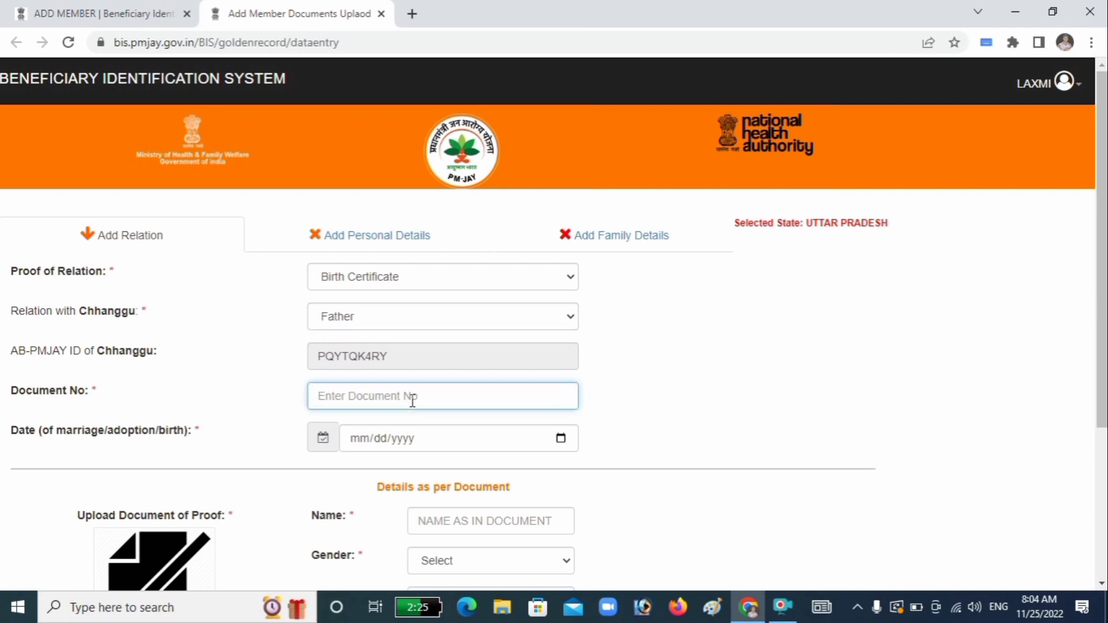
Step: Set the date on the proof to 20 May 2019 (05/20/2019)
{"action": "left_click", "coordinate": [560, 438]}
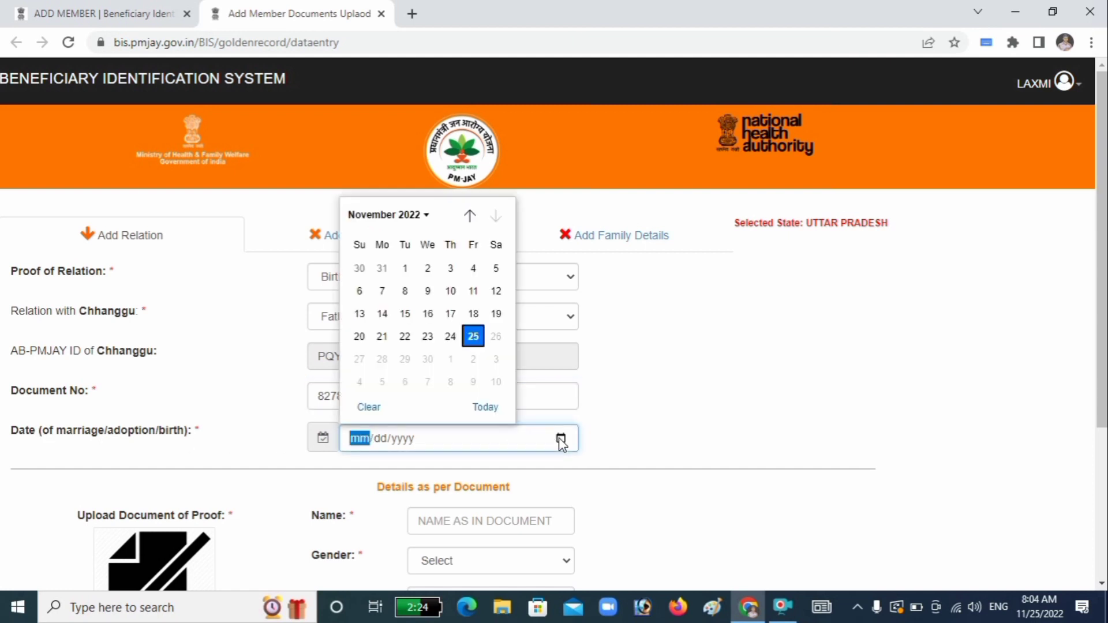
{"action": "left_click", "coordinate": [469, 216]}
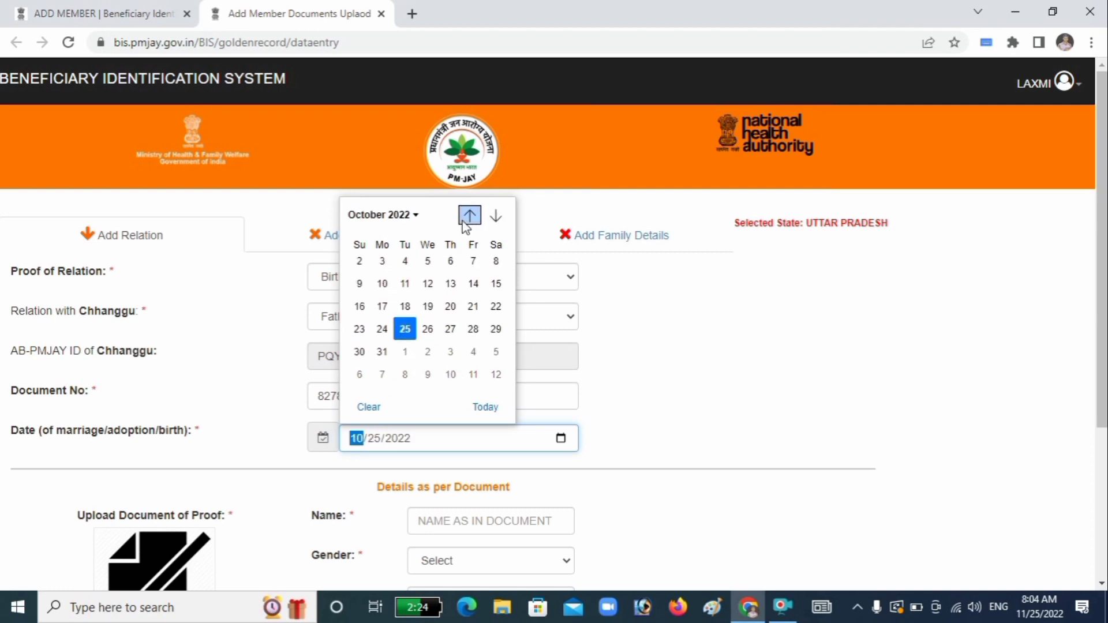
{"action": "left_click", "coordinate": [414, 215]}
{"action": "left_click", "coordinate": [382, 264]}
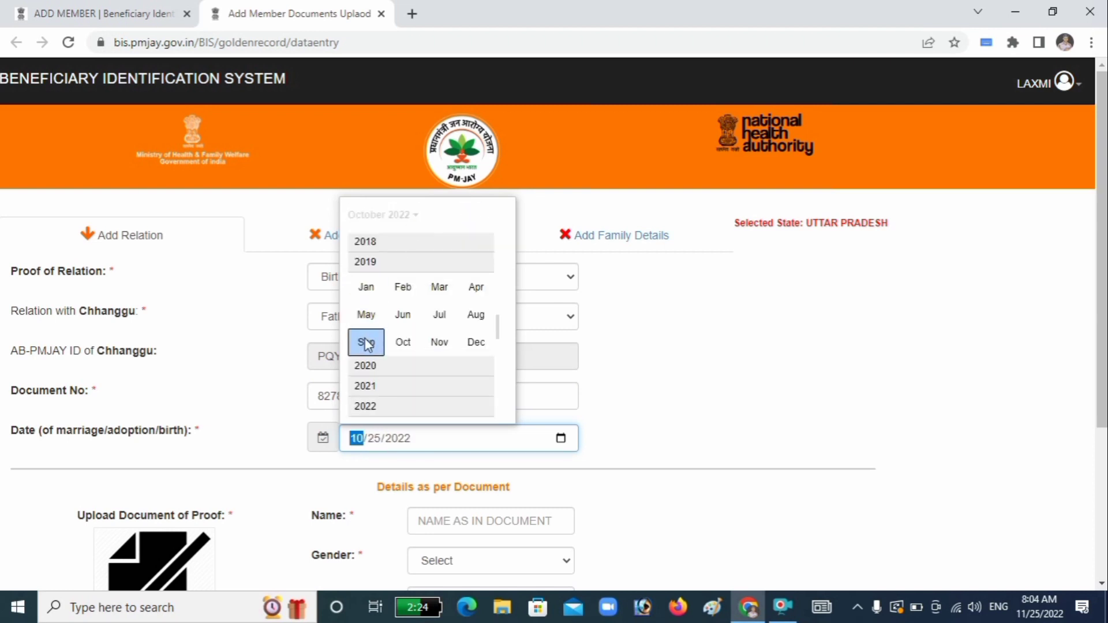
{"action": "left_click", "coordinate": [365, 322]}
{"action": "left_click", "coordinate": [381, 338]}
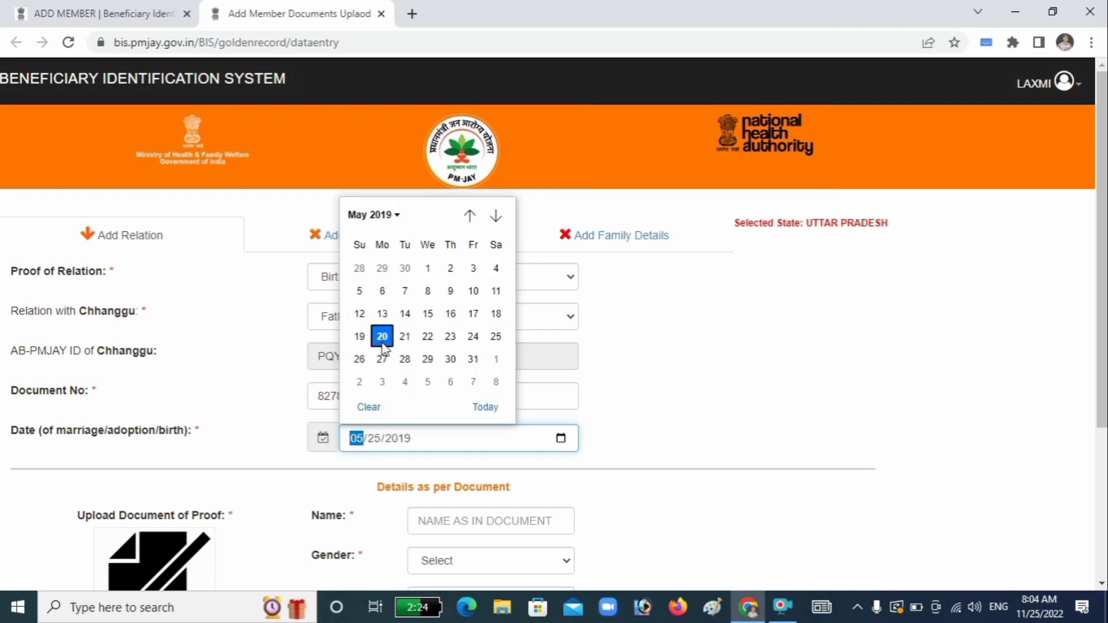
{"action": "scroll", "coordinate": [535, 436], "scroll_direction": "down", "scroll_amount": 3}
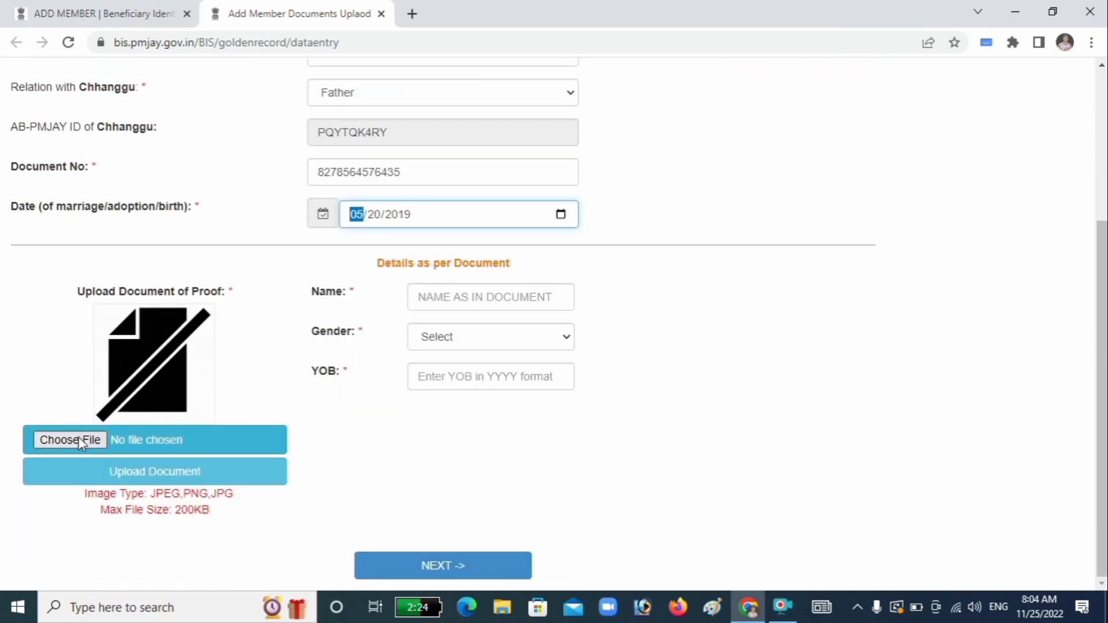
Step: Upload birth certificte.jpg from the Desktop as the relation-proof document
{"action": "left_click", "coordinate": [63, 439]}
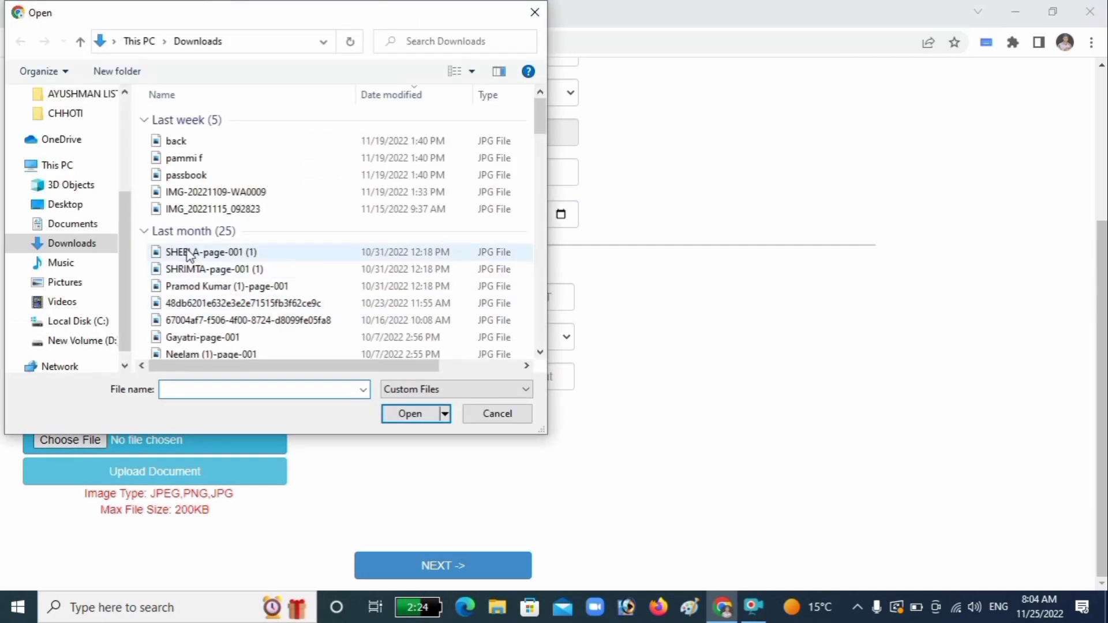
{"action": "left_click", "coordinate": [49, 205]}
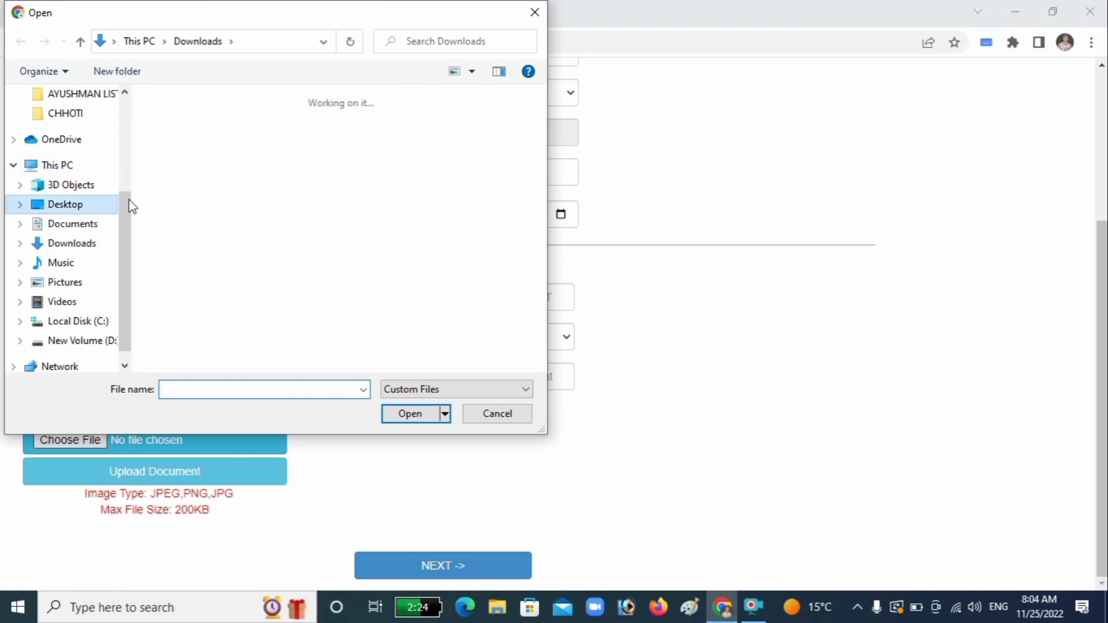
{"action": "double_click", "coordinate": [494, 134]}
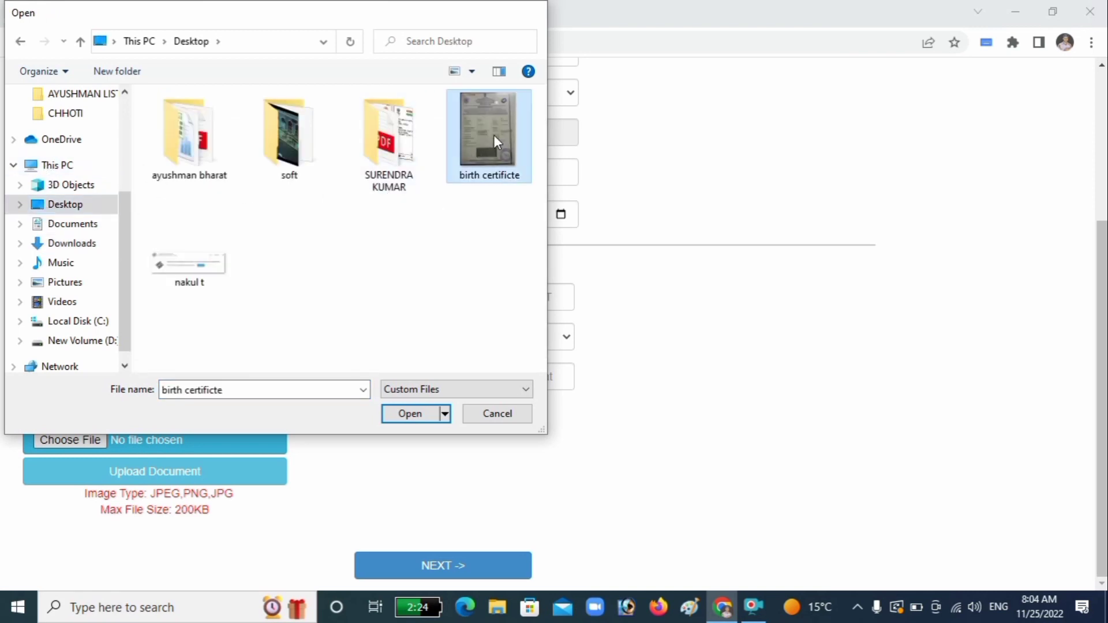
{"action": "left_click", "coordinate": [150, 481]}
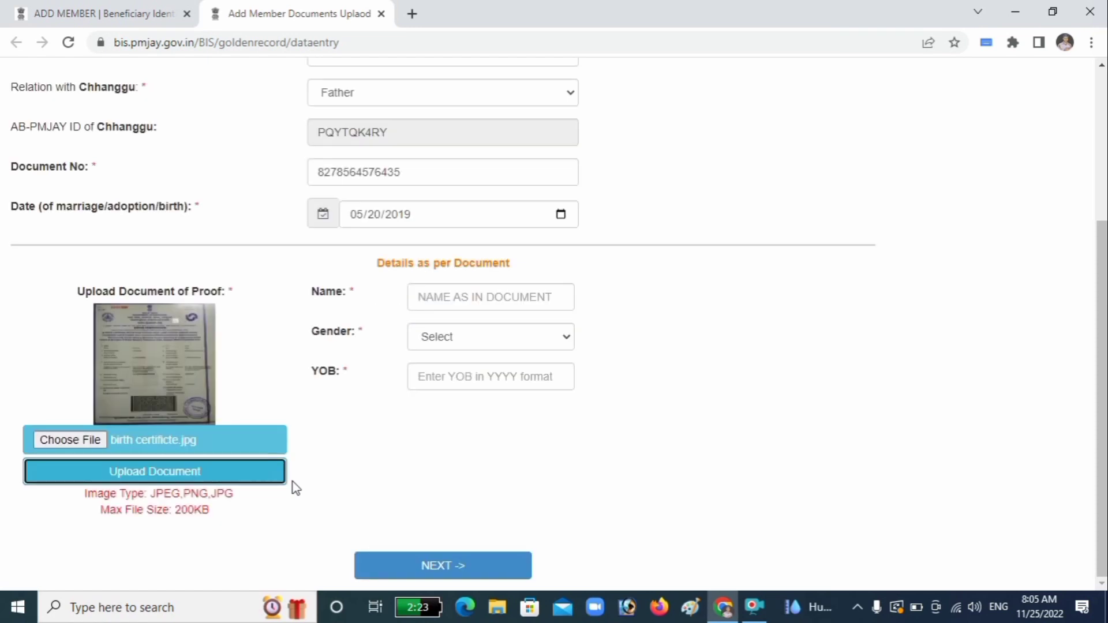
Step: Enter the member's name as in the document, gender Male, and year of birth 2019
{"action": "left_click", "coordinate": [527, 298]}
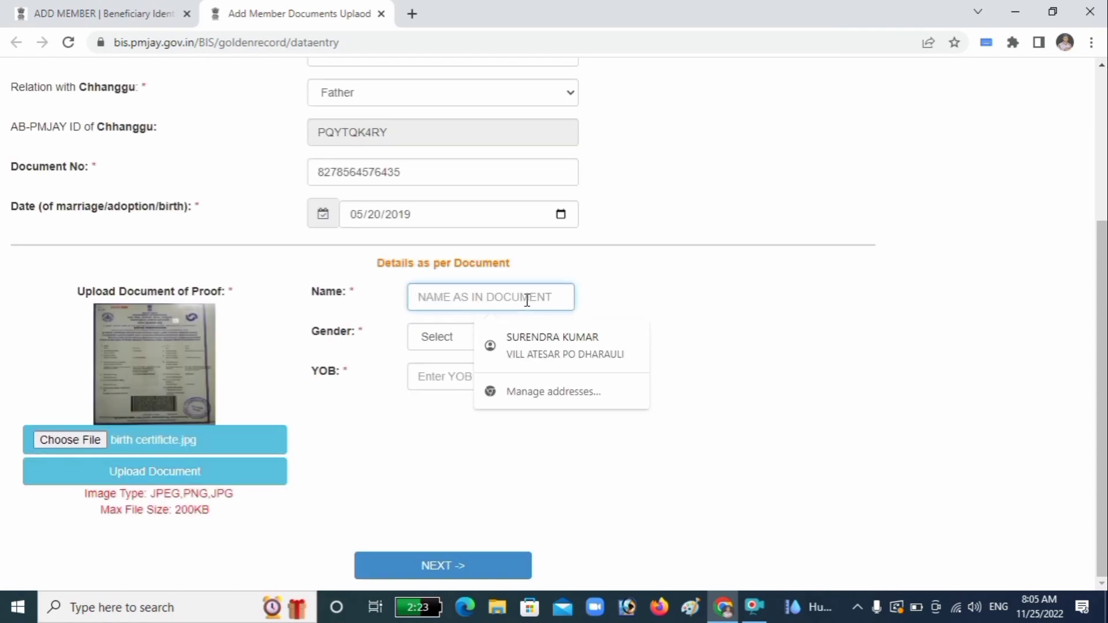
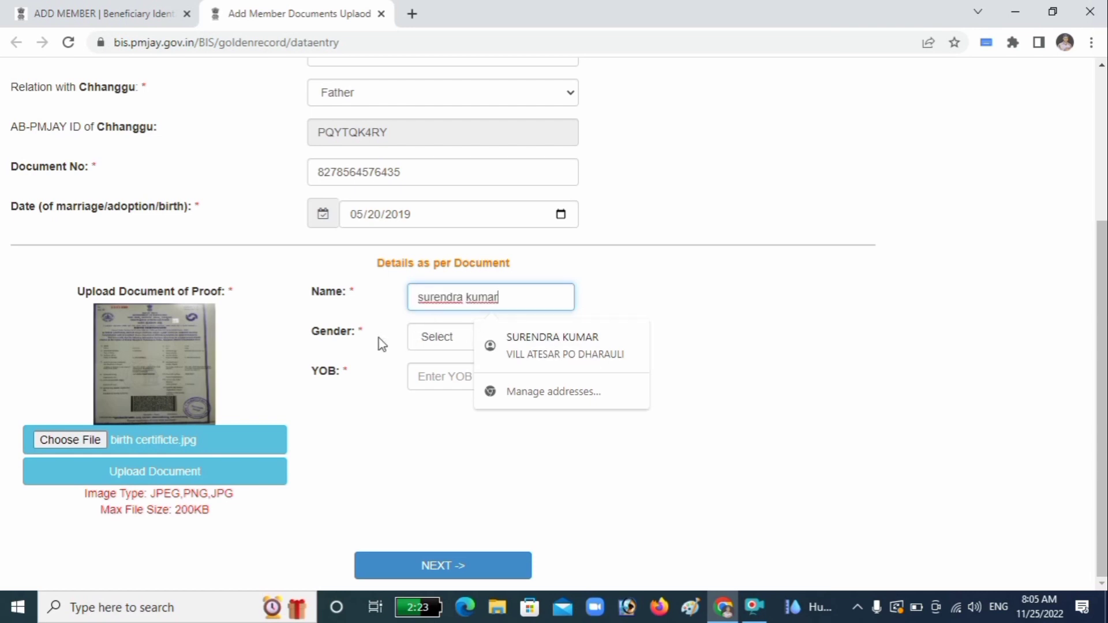
{"action": "left_click", "coordinate": [452, 344]}
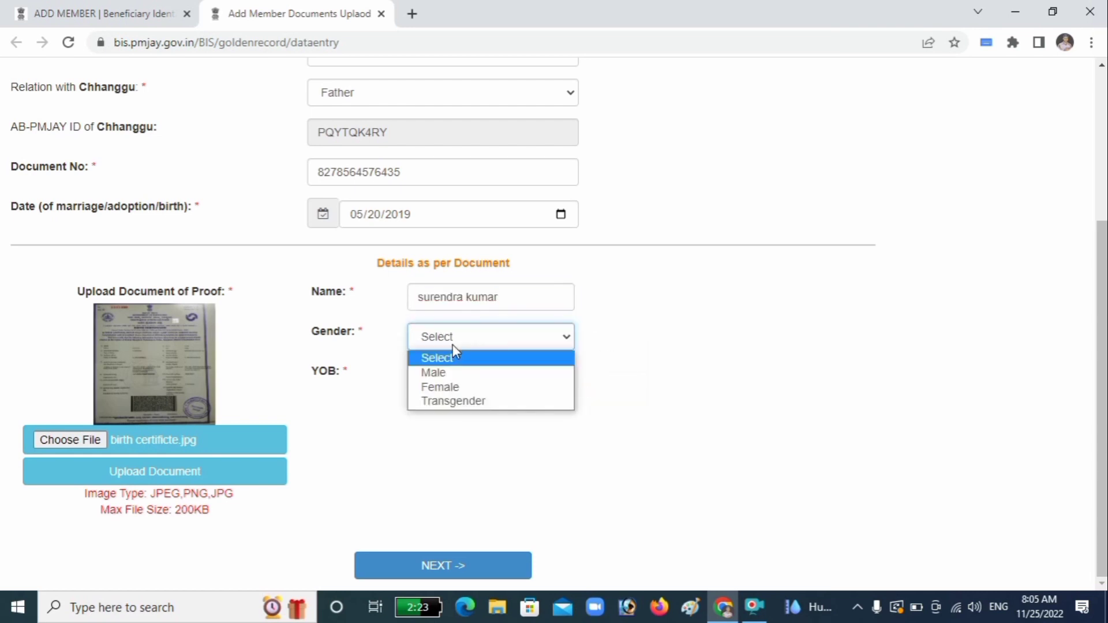
{"action": "left_click", "coordinate": [442, 374]}
{"action": "left_click", "coordinate": [453, 377]}
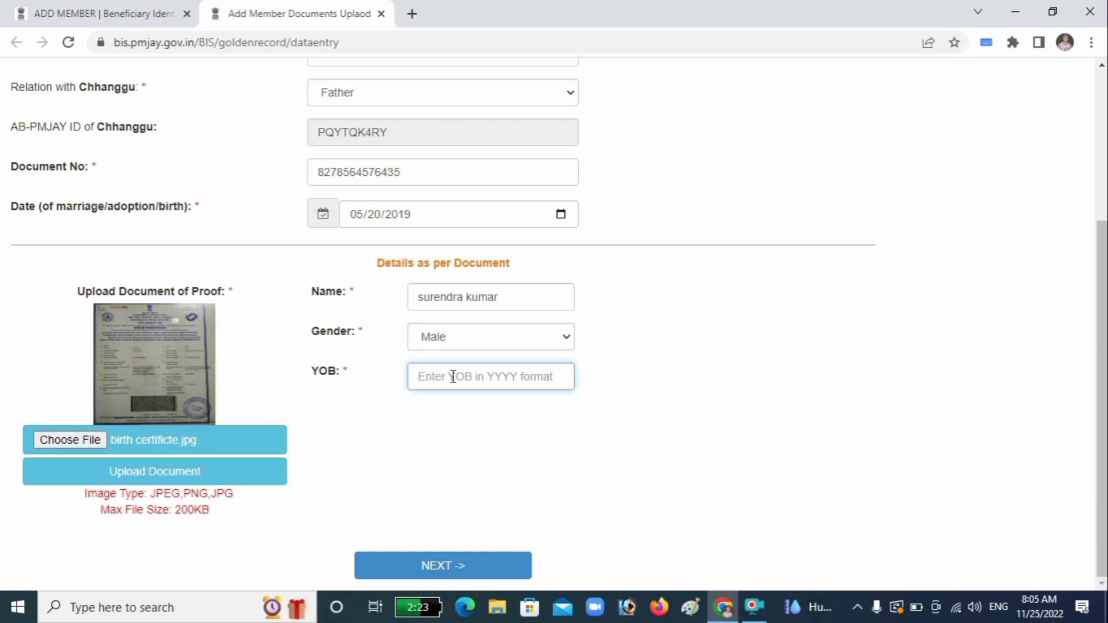
{"action": "type", "text": "2019"}
Step: Advance to personal details and enter the mother's and father's names
{"action": "left_click", "coordinate": [500, 560]}
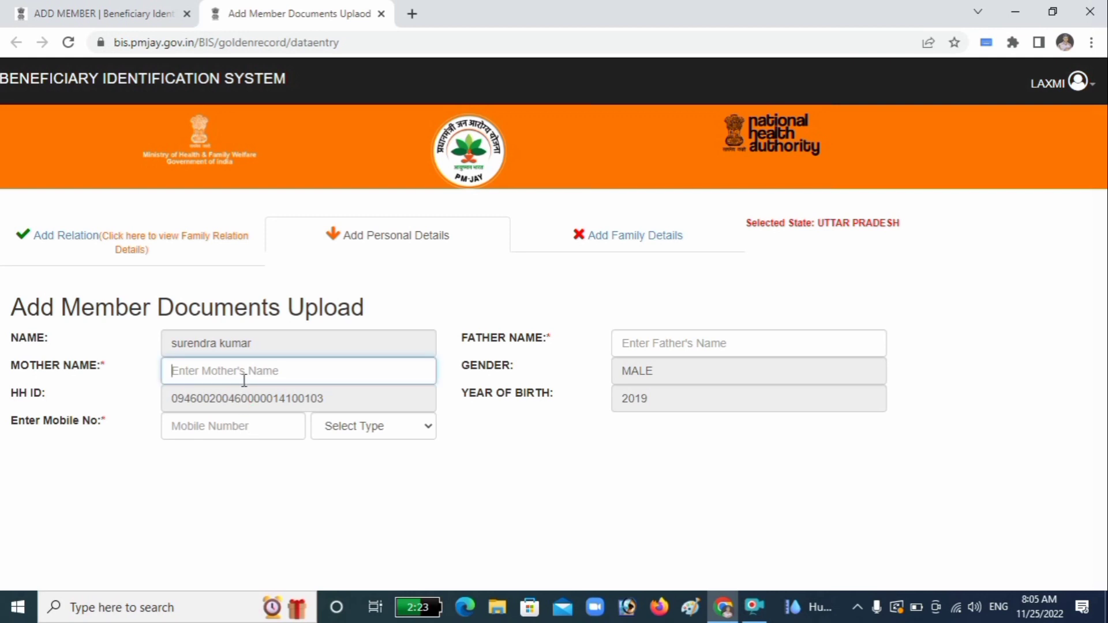
{"action": "type", "text": "shrmati"}
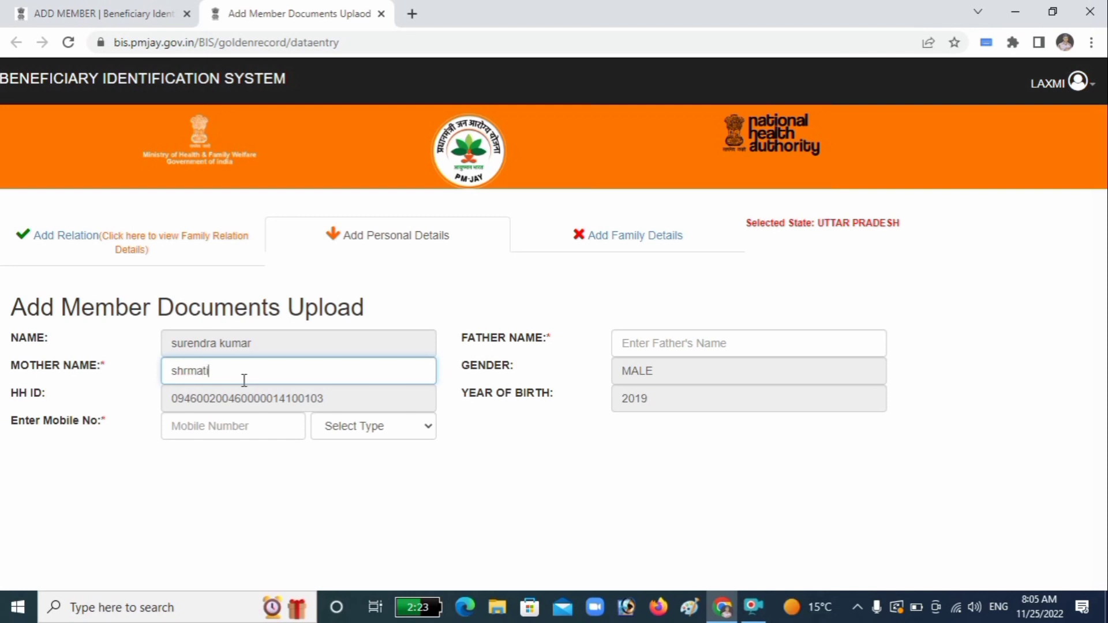
{"action": "left_click", "coordinate": [691, 346]}
{"action": "type", "text": "ramachal"}
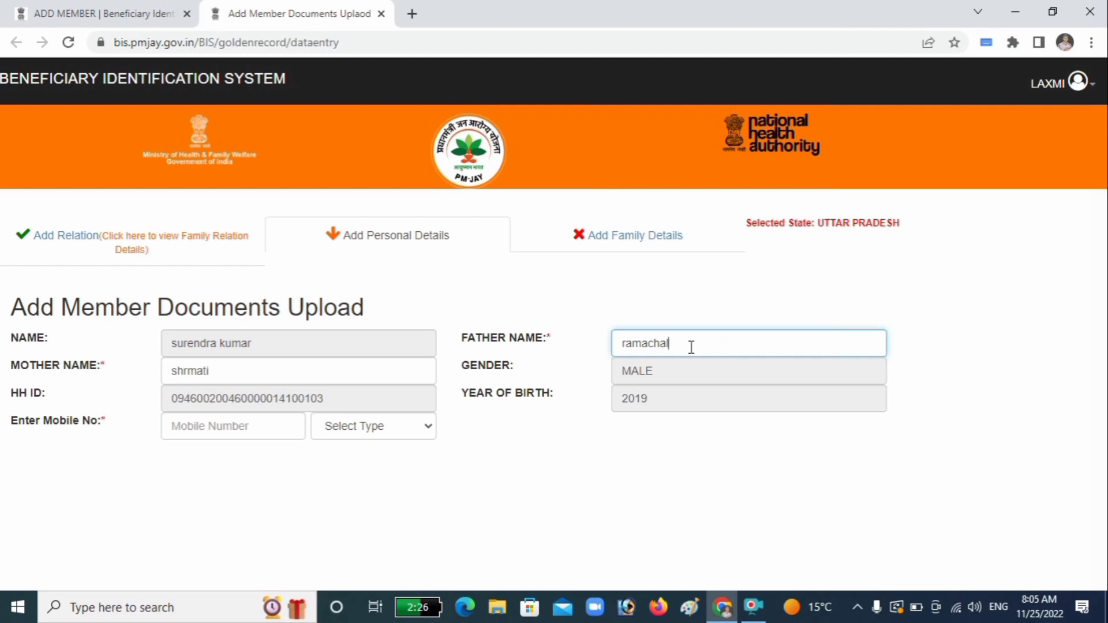
Step: Enter the member's mobile number and mark it as a Family number
{"action": "left_click", "coordinate": [296, 420]}
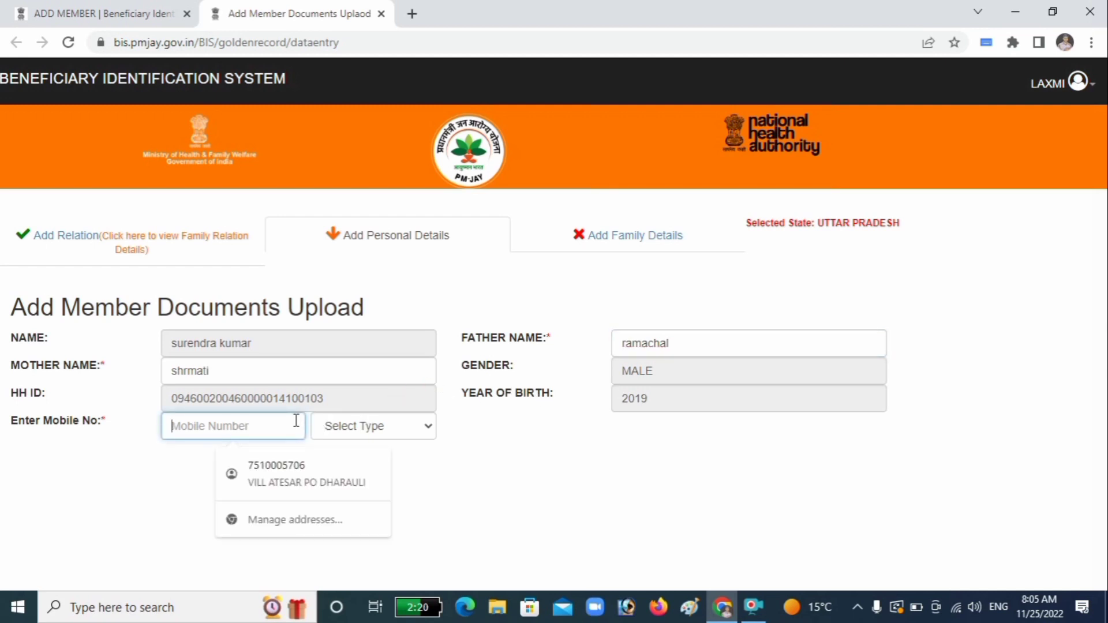
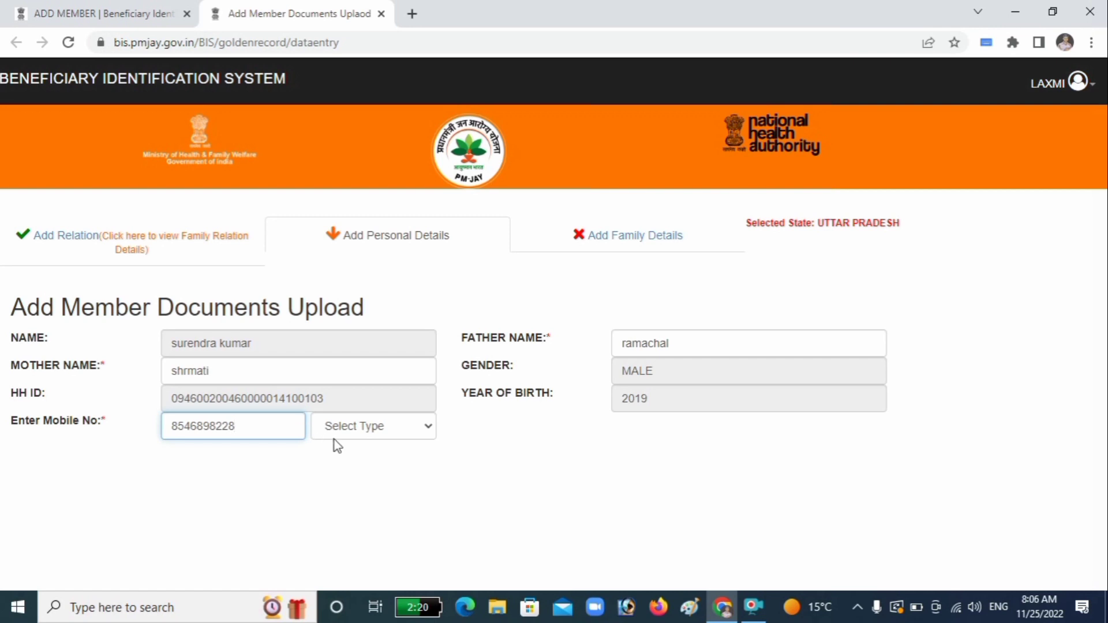
{"action": "left_click", "coordinate": [361, 427]}
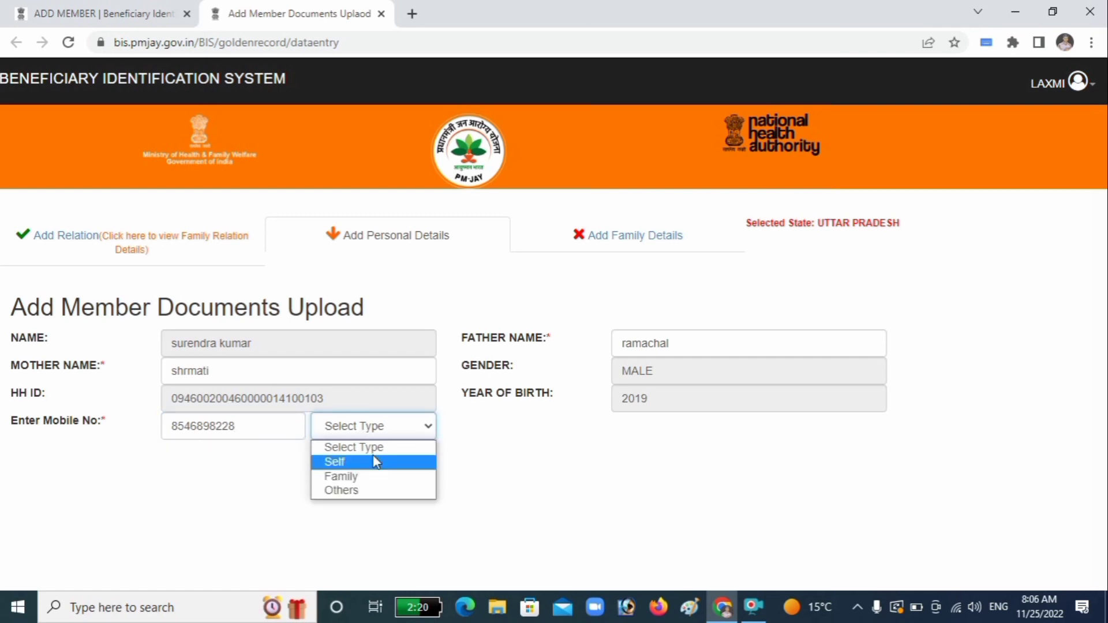
{"action": "left_click", "coordinate": [375, 477]}
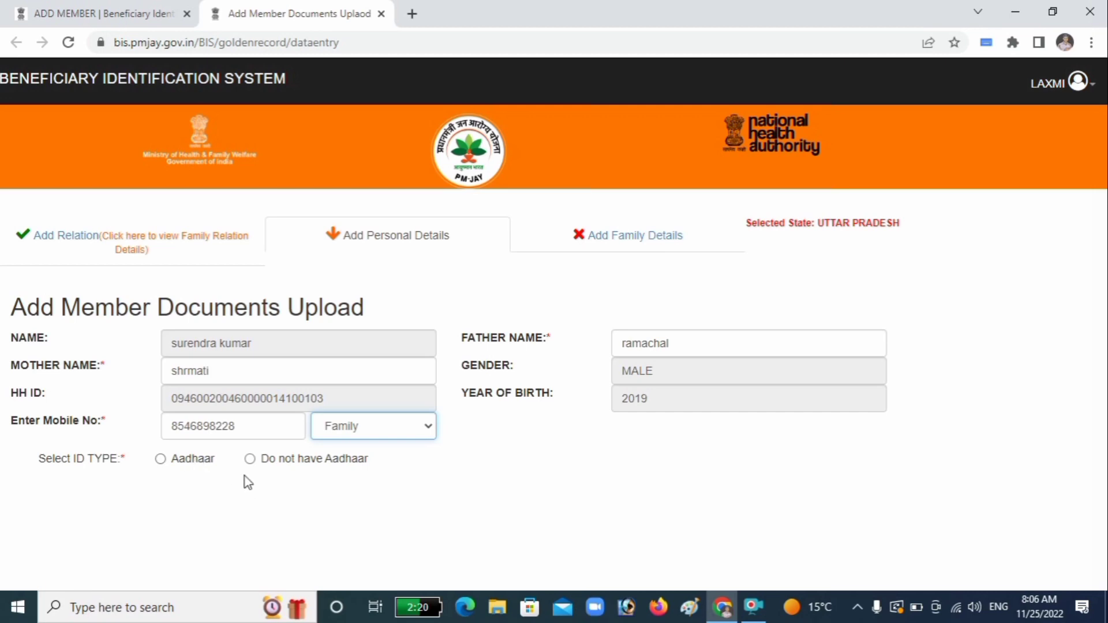
Step: Choose Aadhaar as ID type, accept the Hindi consent, and set authentication to AADHAAR OTP
{"action": "left_click", "coordinate": [160, 460]}
{"action": "scroll", "coordinate": [190, 444], "scroll_direction": "down", "scroll_amount": 9}
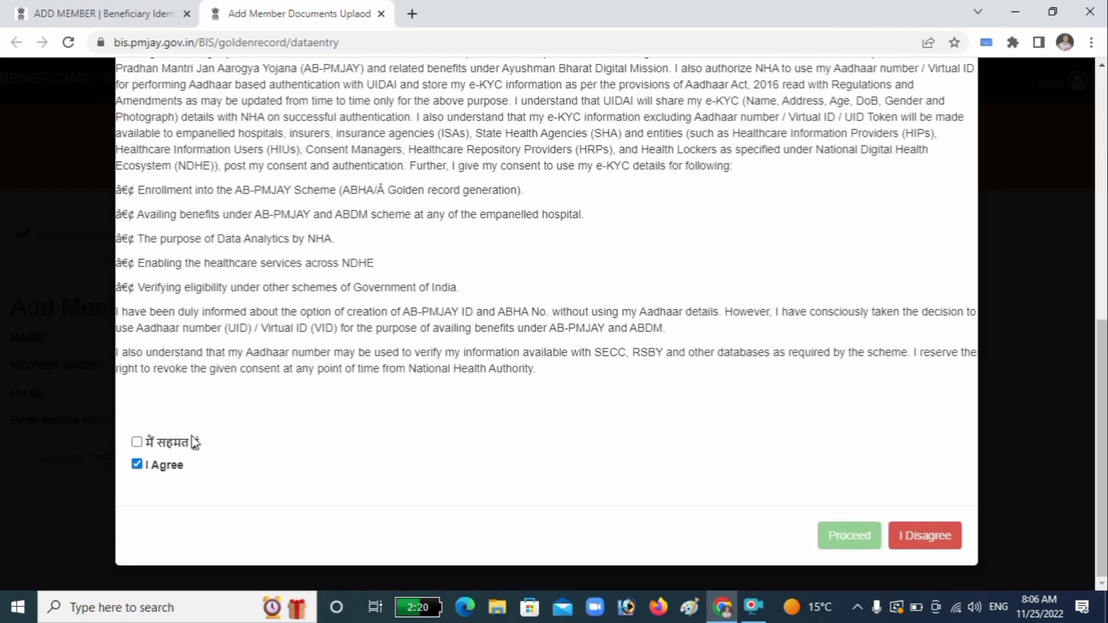
{"action": "left_click", "coordinate": [137, 442]}
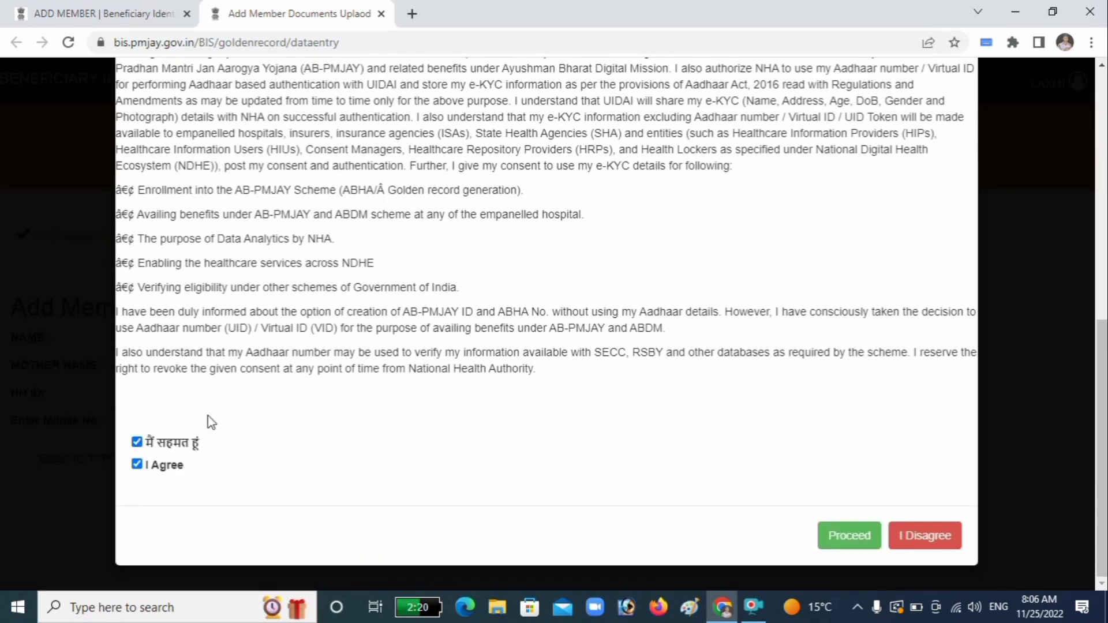
{"action": "left_click", "coordinate": [870, 536]}
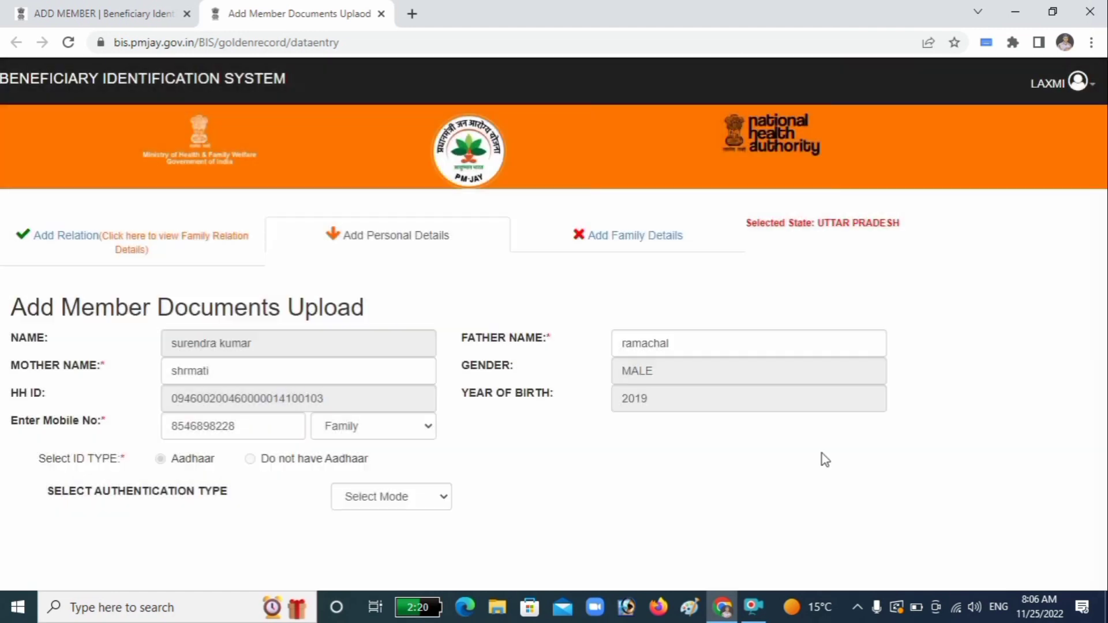
{"action": "left_click", "coordinate": [392, 494]}
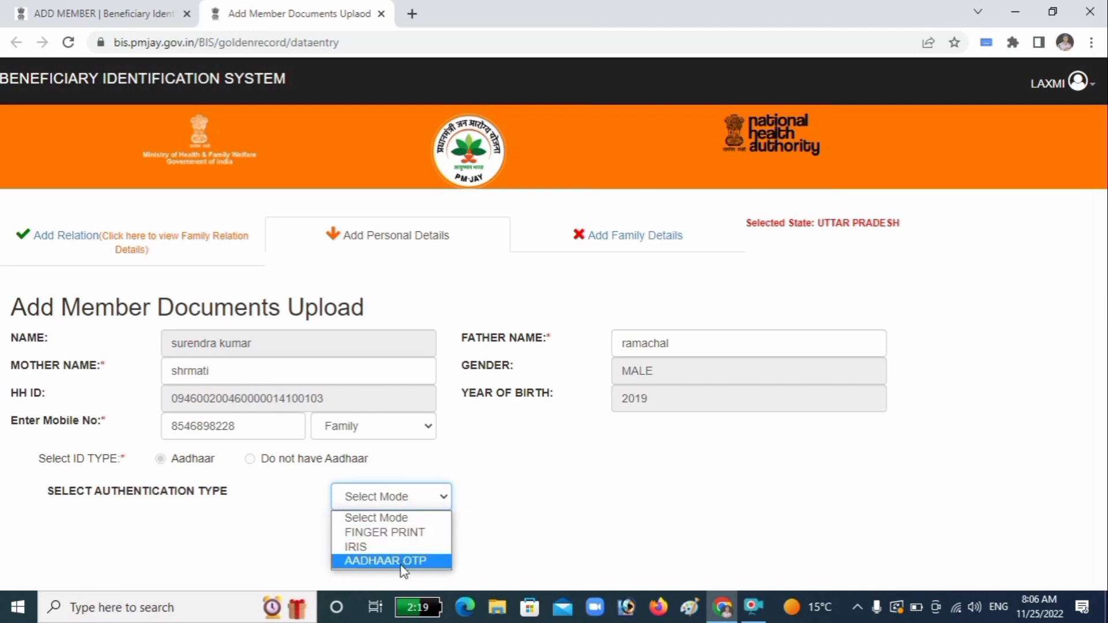
{"action": "left_click", "coordinate": [392, 532]}
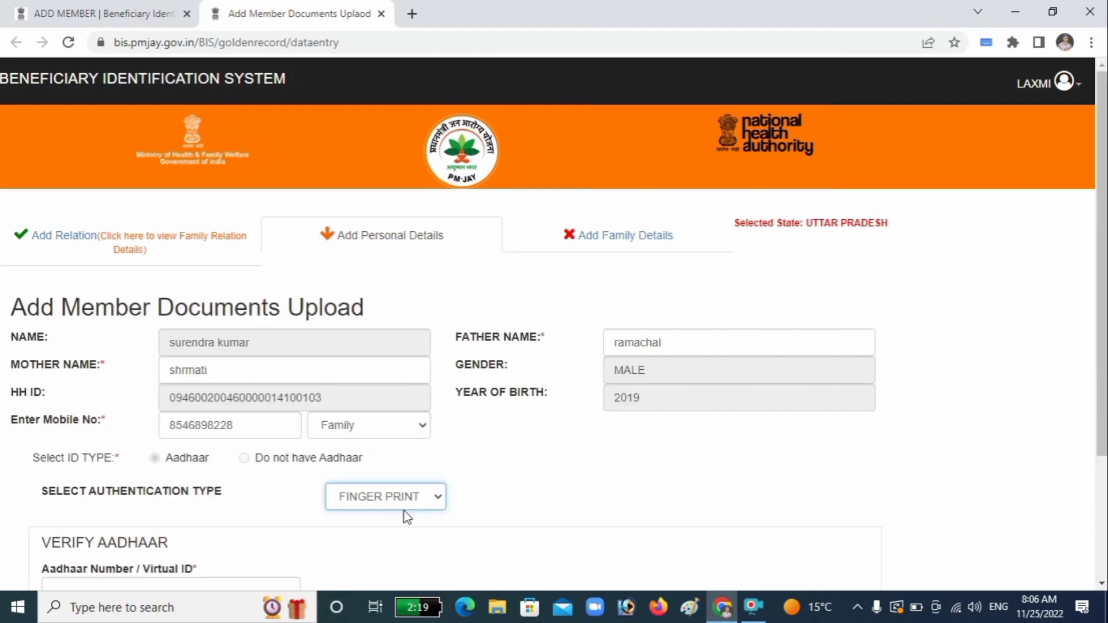
{"action": "left_click", "coordinate": [407, 502]}
{"action": "left_click", "coordinate": [403, 561]}
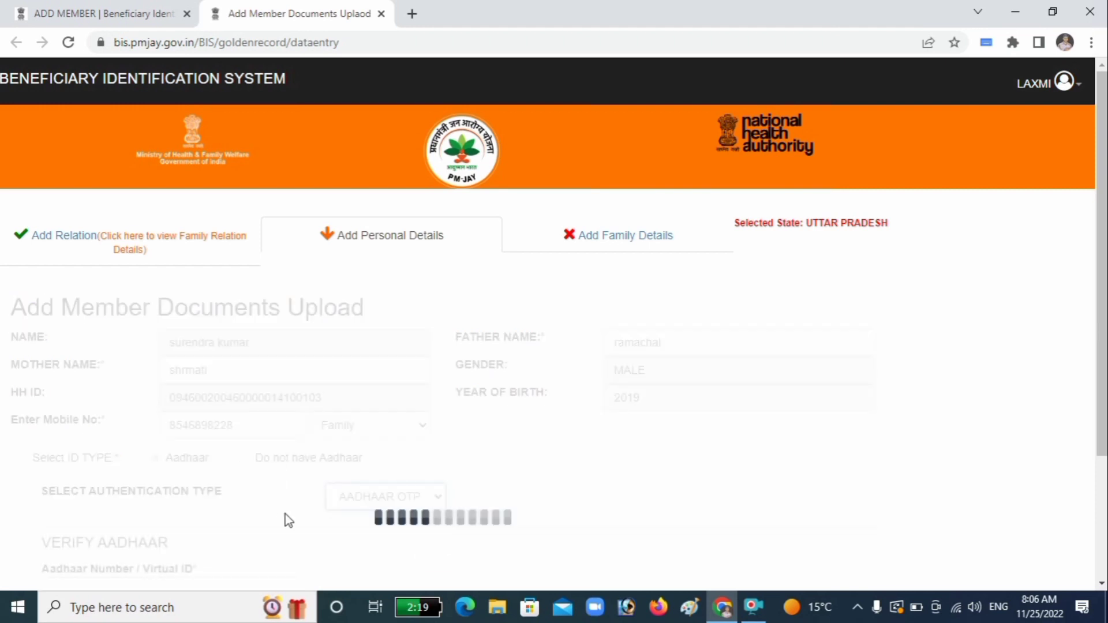
{"action": "scroll", "coordinate": [285, 514], "scroll_direction": "down", "scroll_amount": 3}
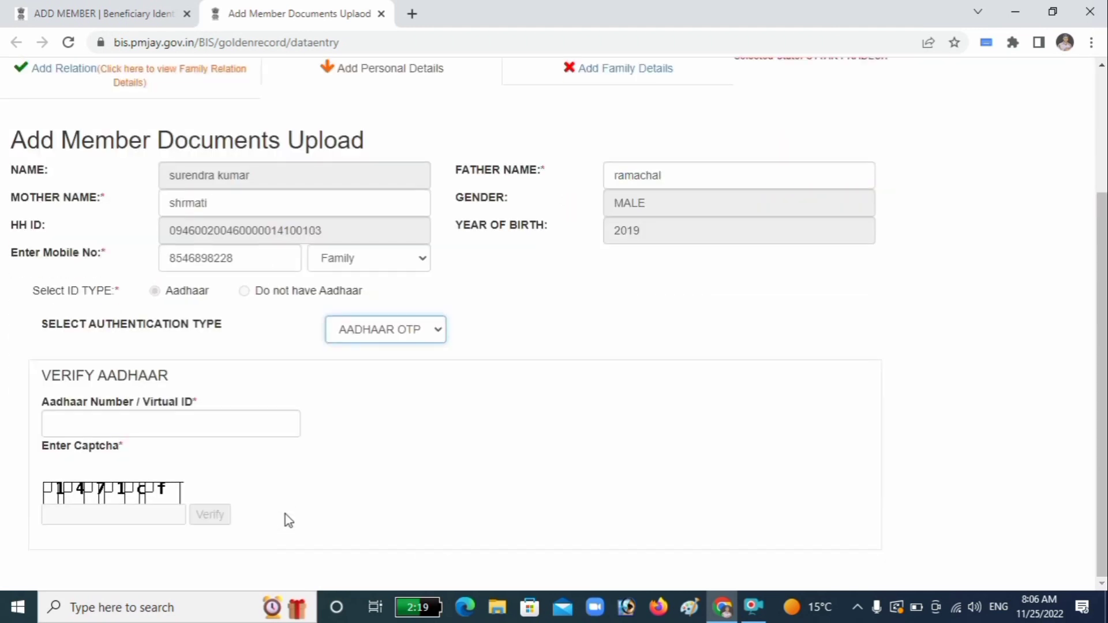
Step: Enter the Aadhaar number, get the captcha validated, and send an OTP to the registered mobile
{"action": "left_click", "coordinate": [226, 420]}
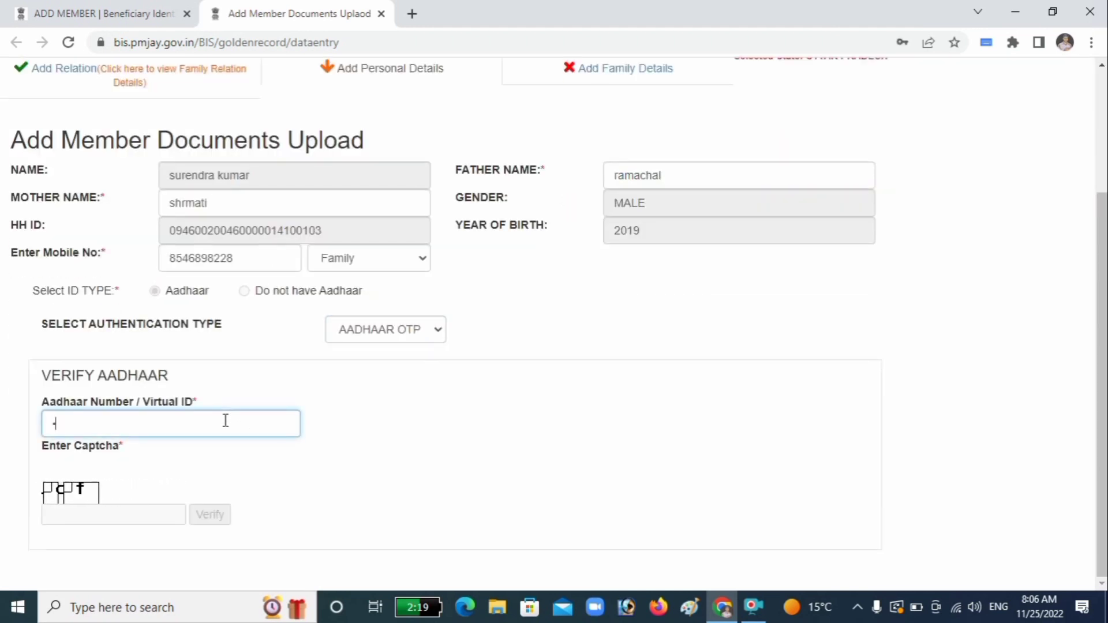
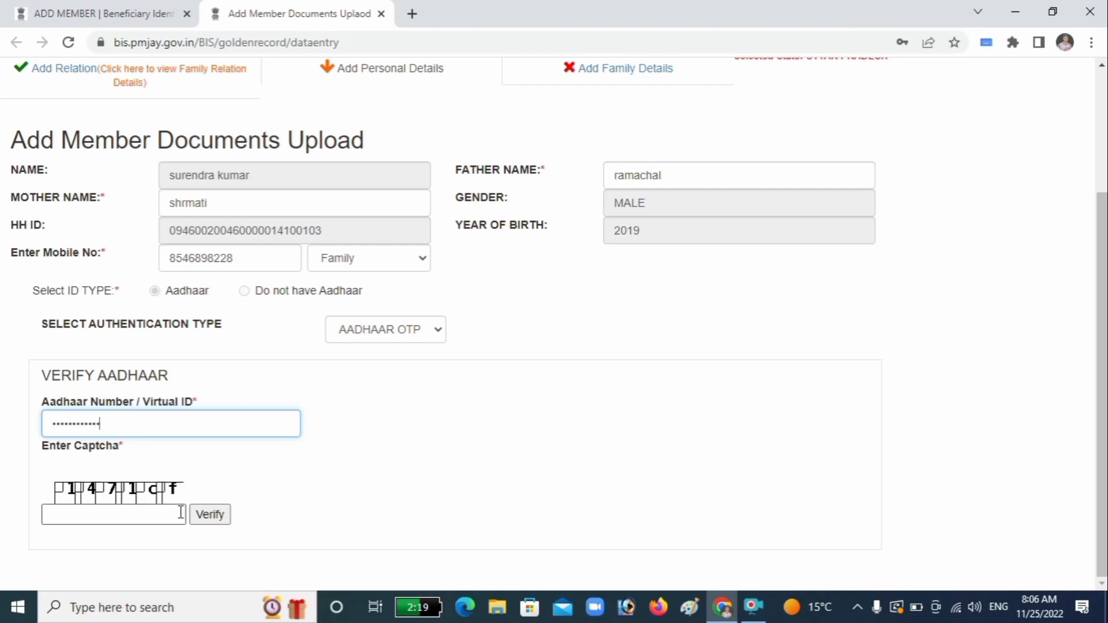
{"action": "left_click", "coordinate": [155, 522]}
{"action": "type", "text": "14"}
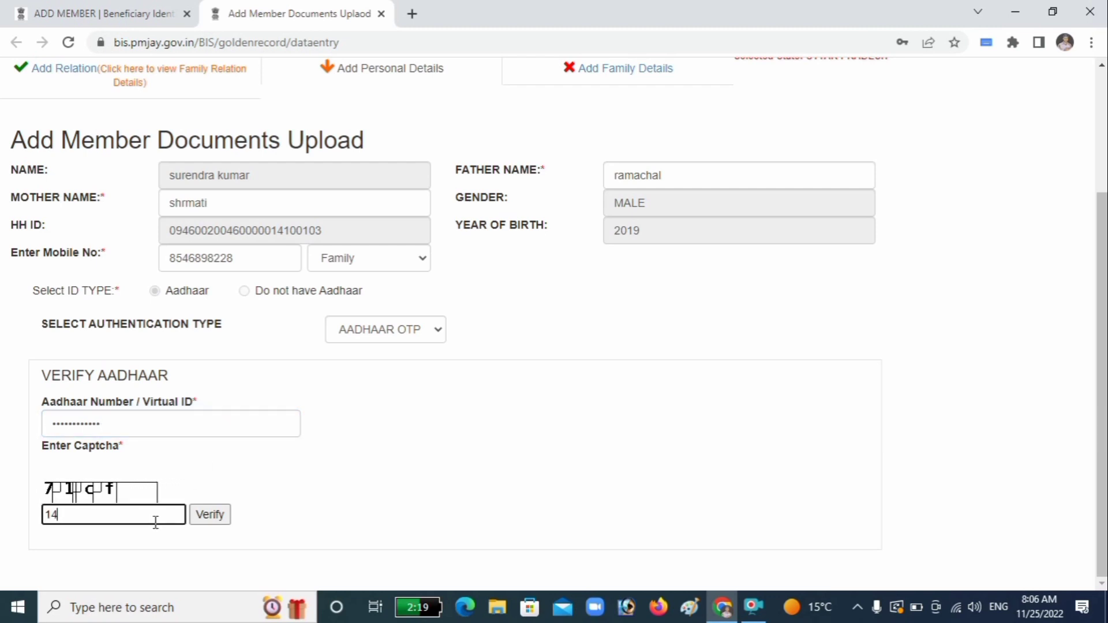
{"action": "type", "text": "71c"}
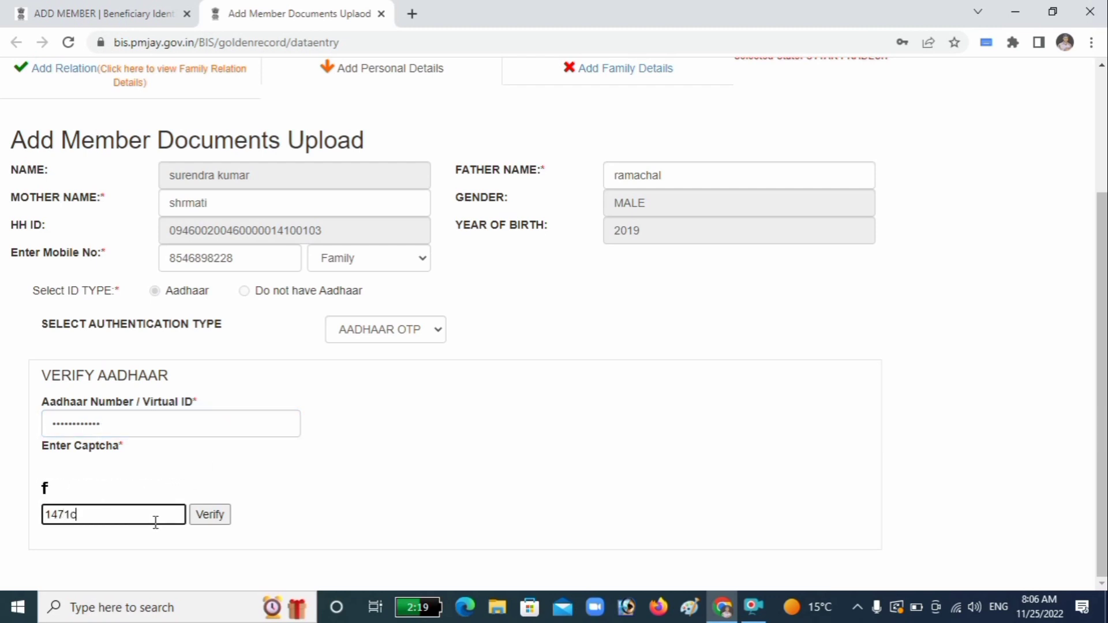
{"action": "type", "text": "f"}
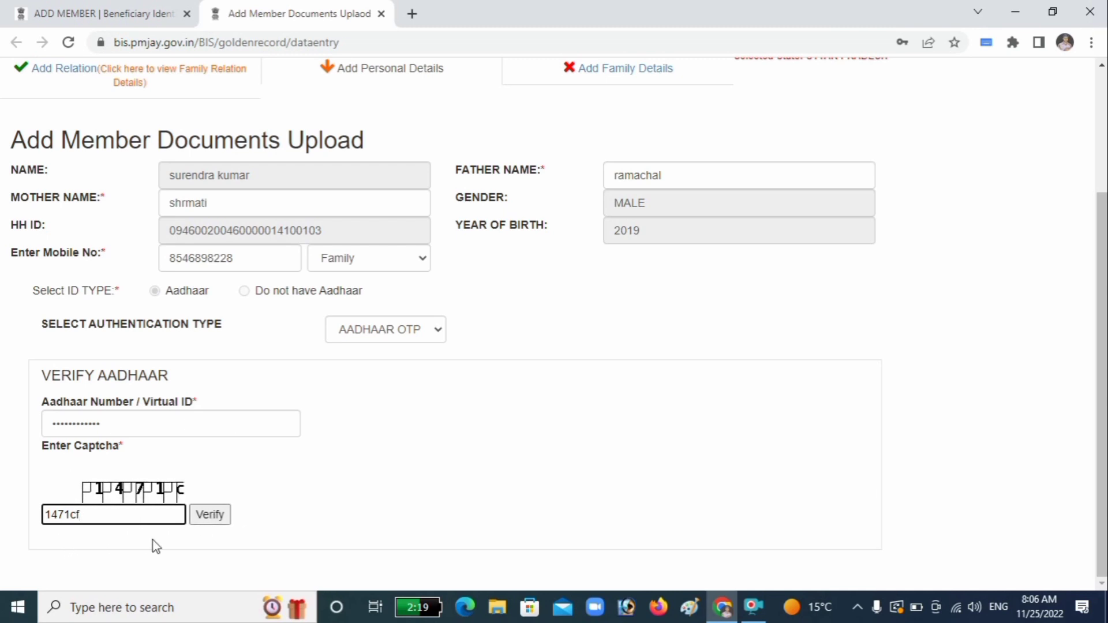
{"action": "left_click", "coordinate": [206, 519]}
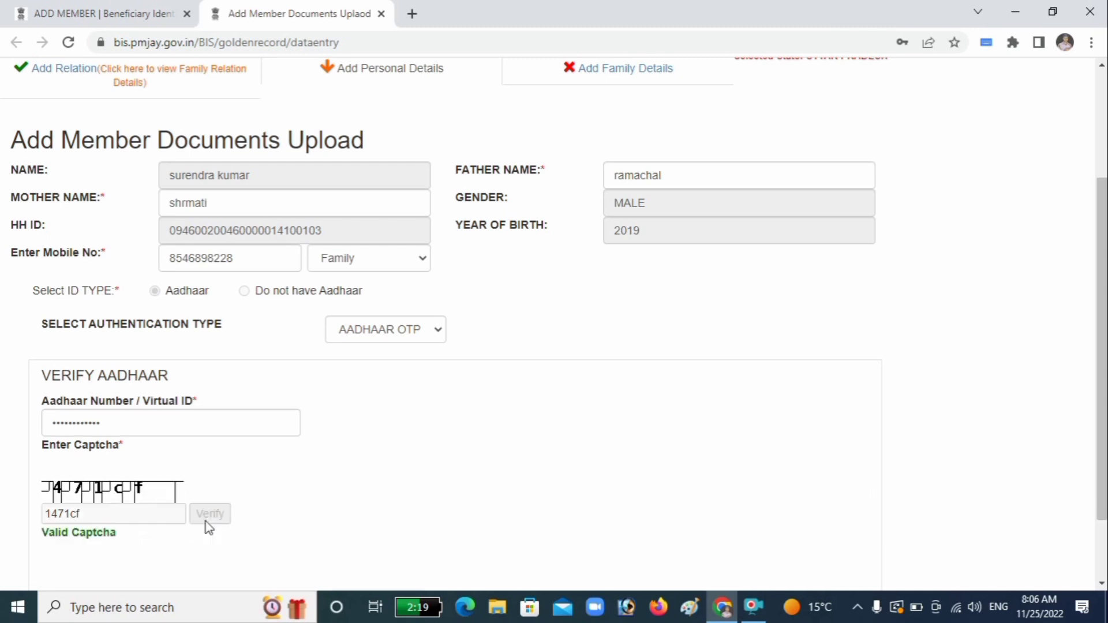
{"action": "scroll", "coordinate": [242, 518], "scroll_direction": "down", "scroll_amount": 2}
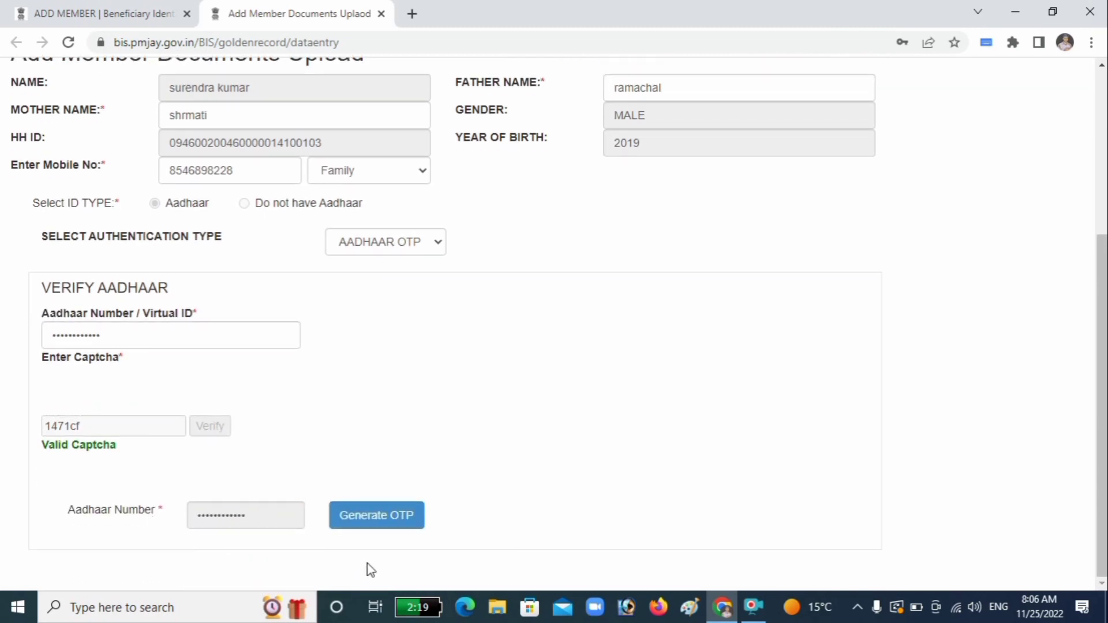
{"action": "left_click", "coordinate": [384, 534]}
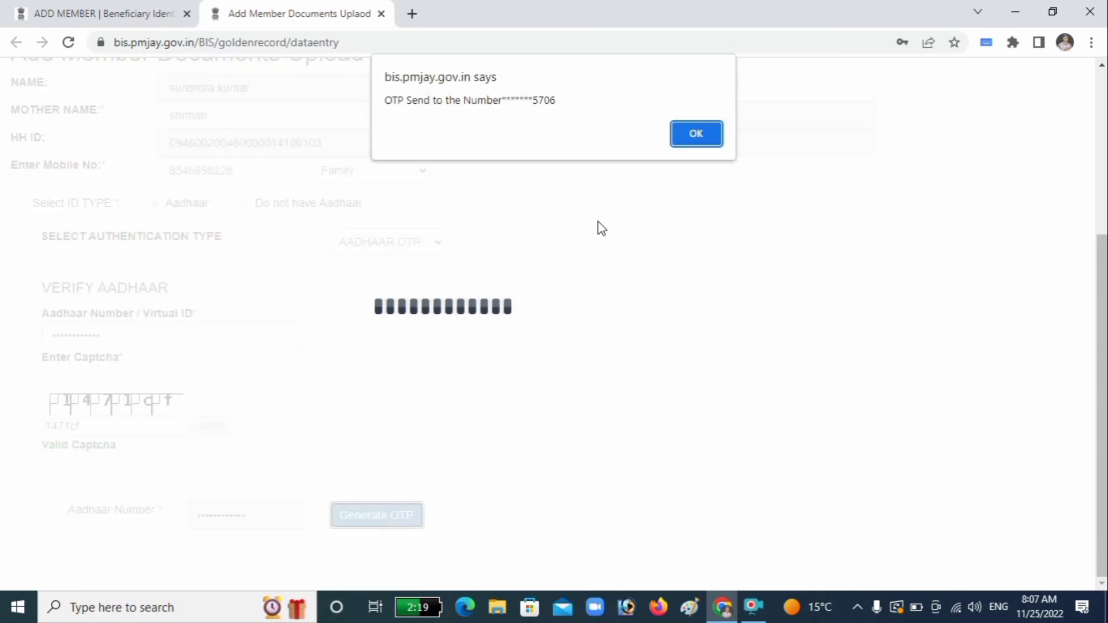
Step: Verify the member's Aadhaar with the received OTP so the eKYC photo, name and birth date load
{"action": "left_click", "coordinate": [707, 133]}
{"action": "scroll", "coordinate": [542, 386], "scroll_direction": "down", "scroll_amount": 1}
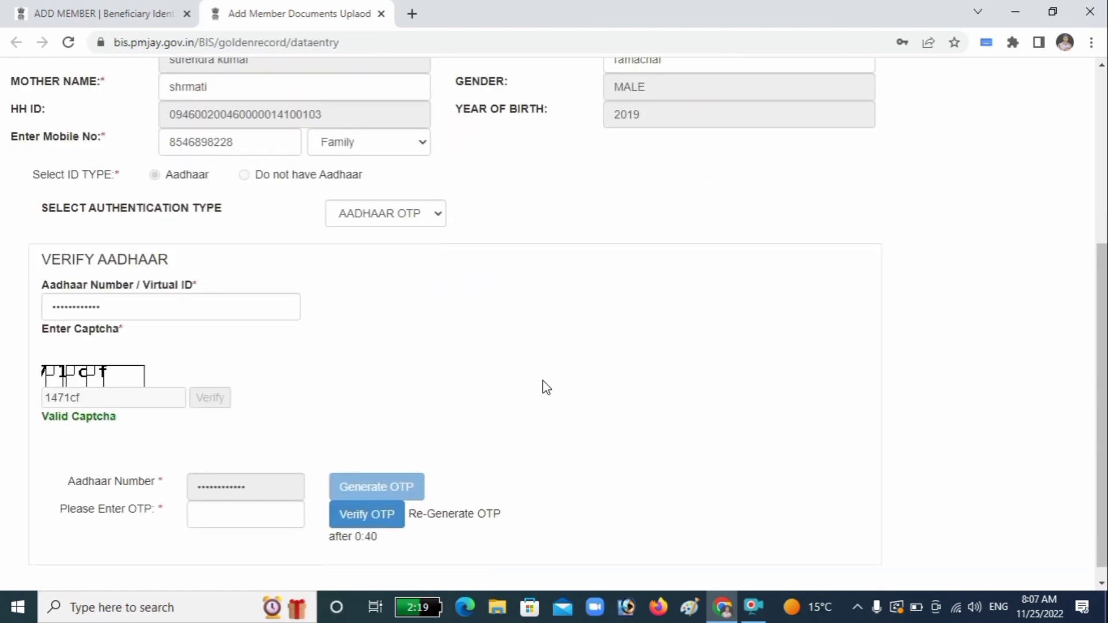
{"action": "left_click", "coordinate": [258, 502]}
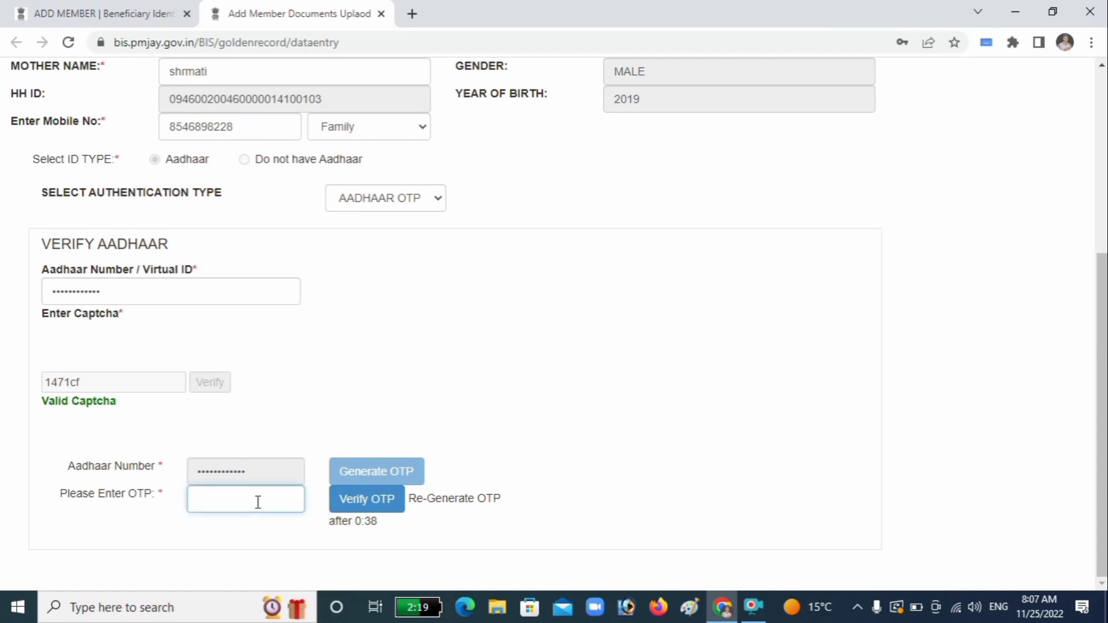
{"action": "type", "text": "••••"}
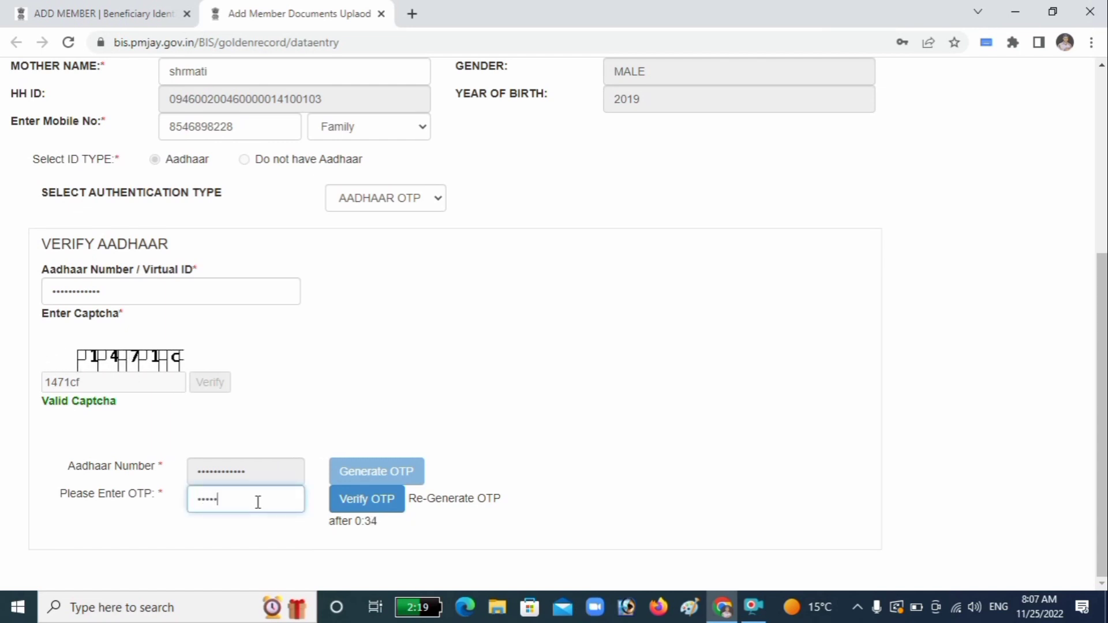
{"action": "type", "text": "••"}
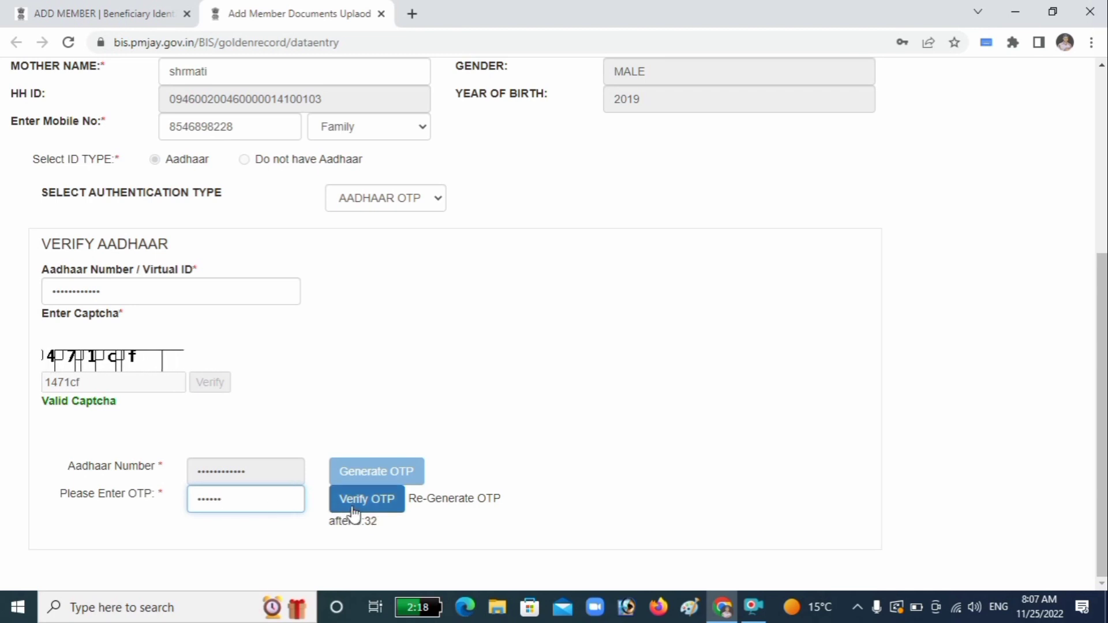
{"action": "left_click", "coordinate": [354, 512]}
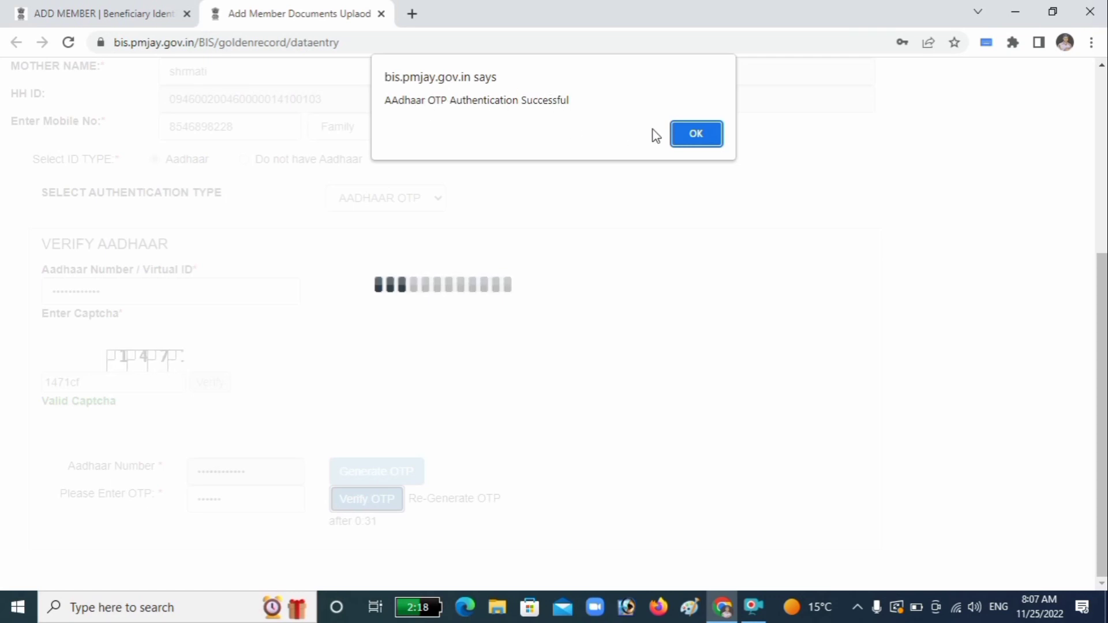
{"action": "left_click", "coordinate": [683, 134]}
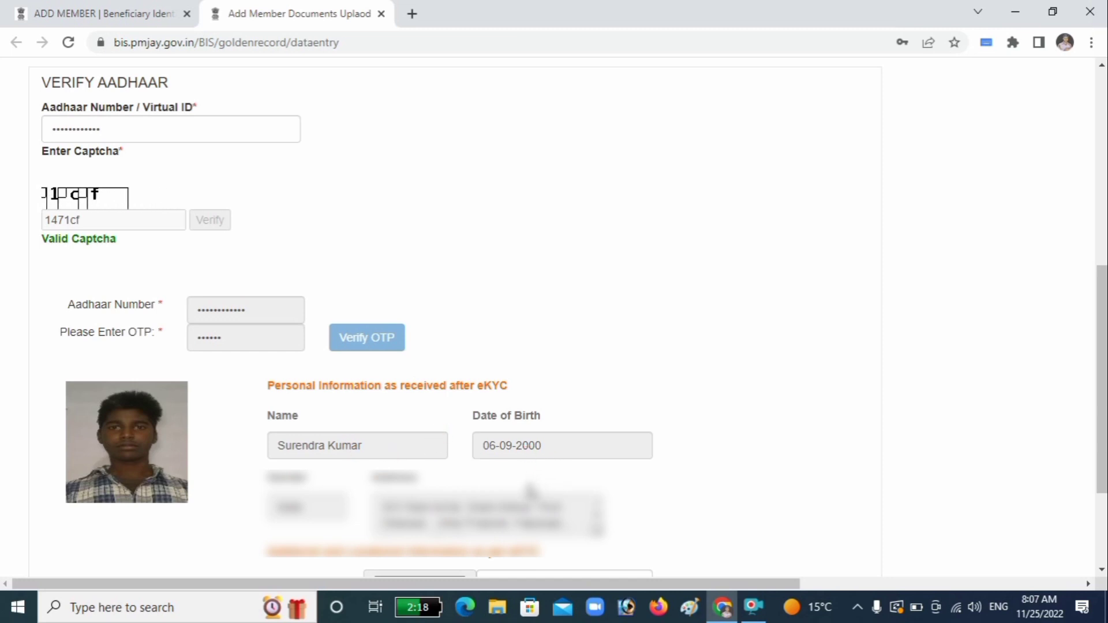
Step: Set the relation name to Father Name and the member's area to Rural
{"action": "left_click", "coordinate": [391, 500]}
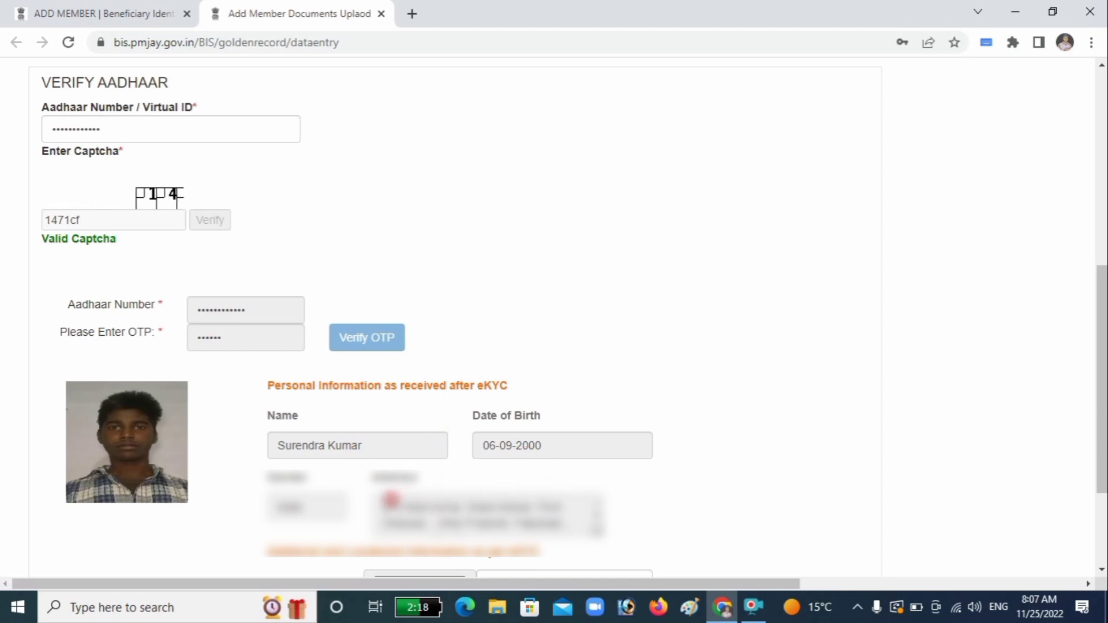
{"action": "scroll", "coordinate": [392, 499], "scroll_direction": "down", "scroll_amount": 1}
{"action": "scroll", "coordinate": [345, 507], "scroll_direction": "down", "scroll_amount": 3}
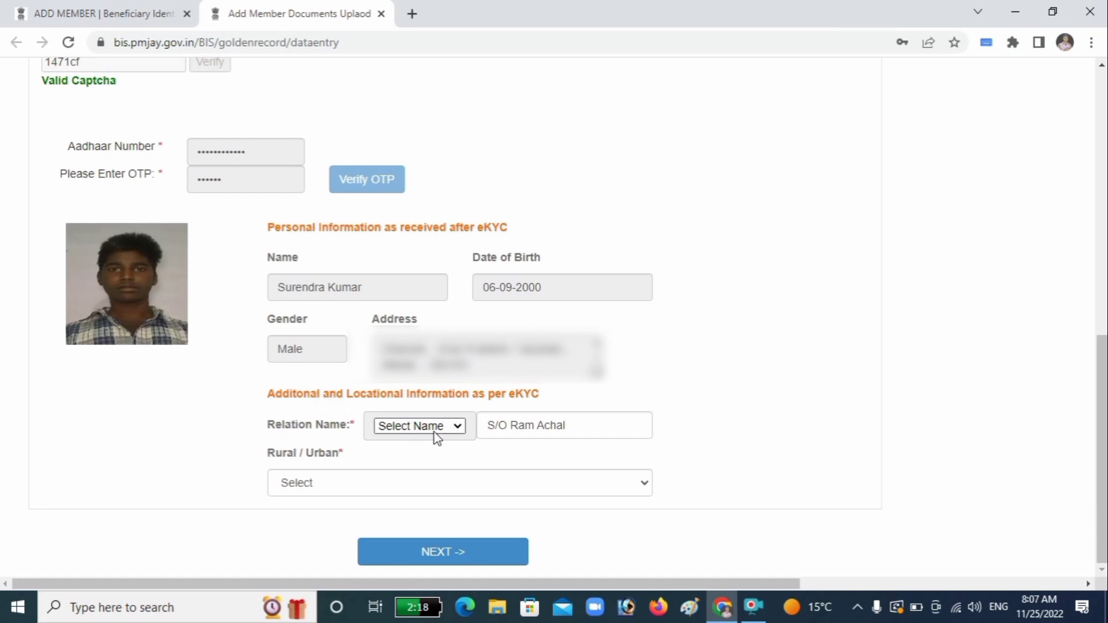
{"action": "left_click", "coordinate": [461, 426]}
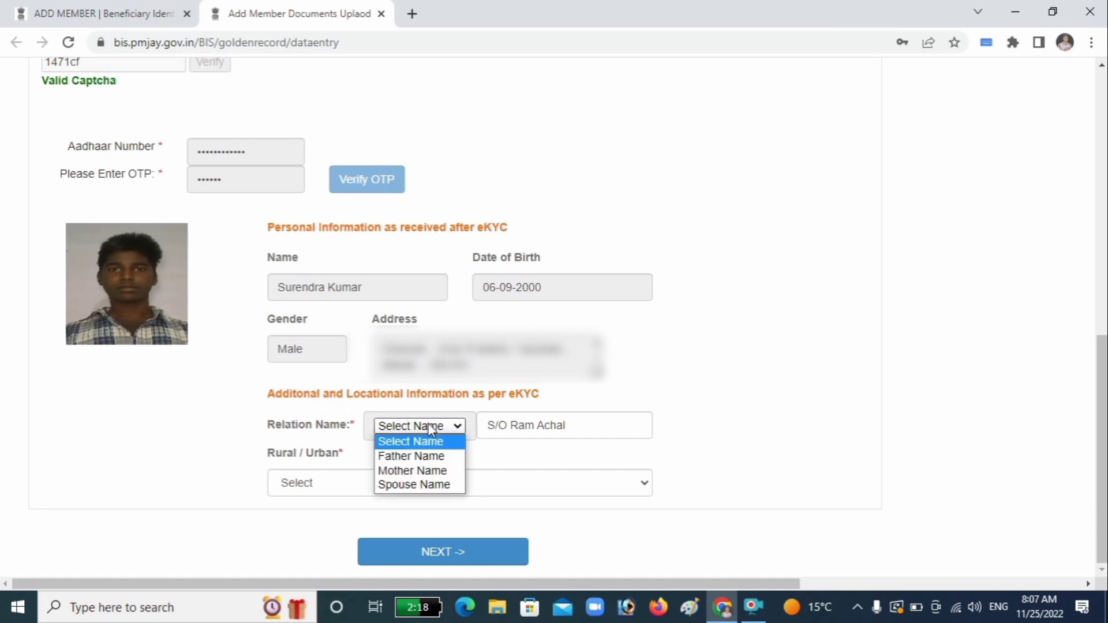
{"action": "left_click", "coordinate": [409, 455]}
{"action": "left_click", "coordinate": [376, 487]}
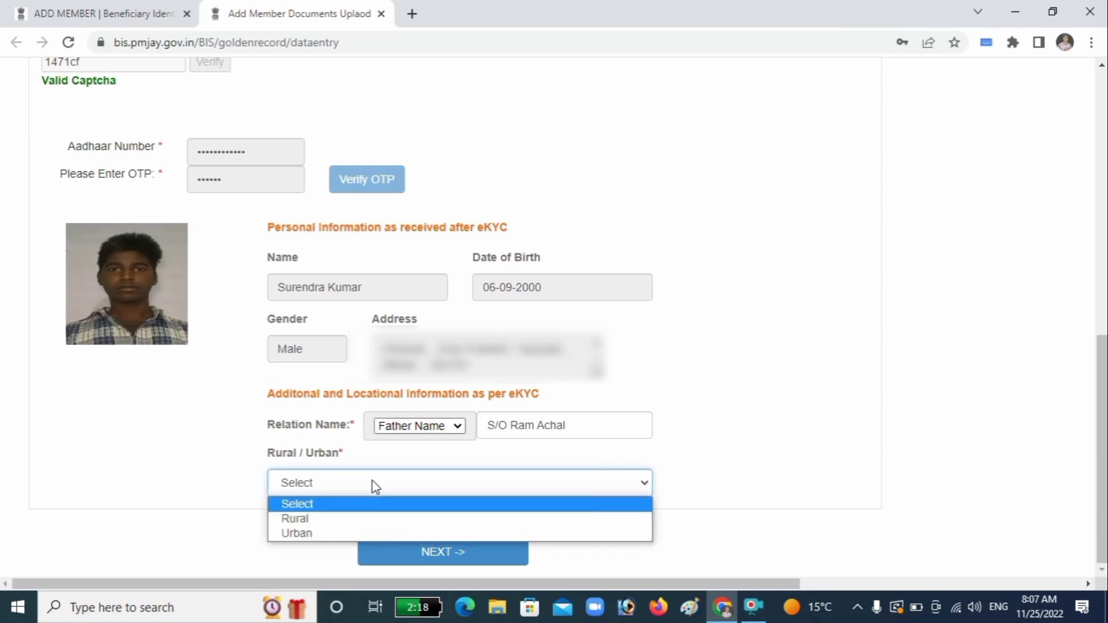
{"action": "left_click", "coordinate": [349, 518]}
Step: Select district FAIZABAD, sub-district Milkipur and village Atesar, then proceed to family details
{"action": "scroll", "coordinate": [421, 504], "scroll_direction": "down", "scroll_amount": 3}
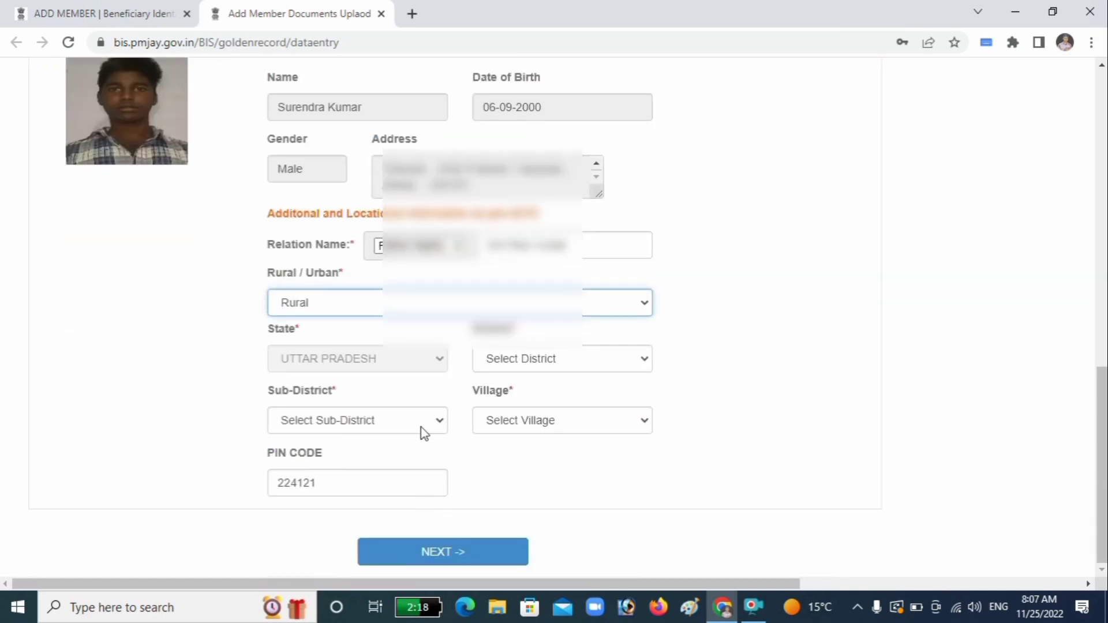
{"action": "left_click", "coordinate": [531, 365]}
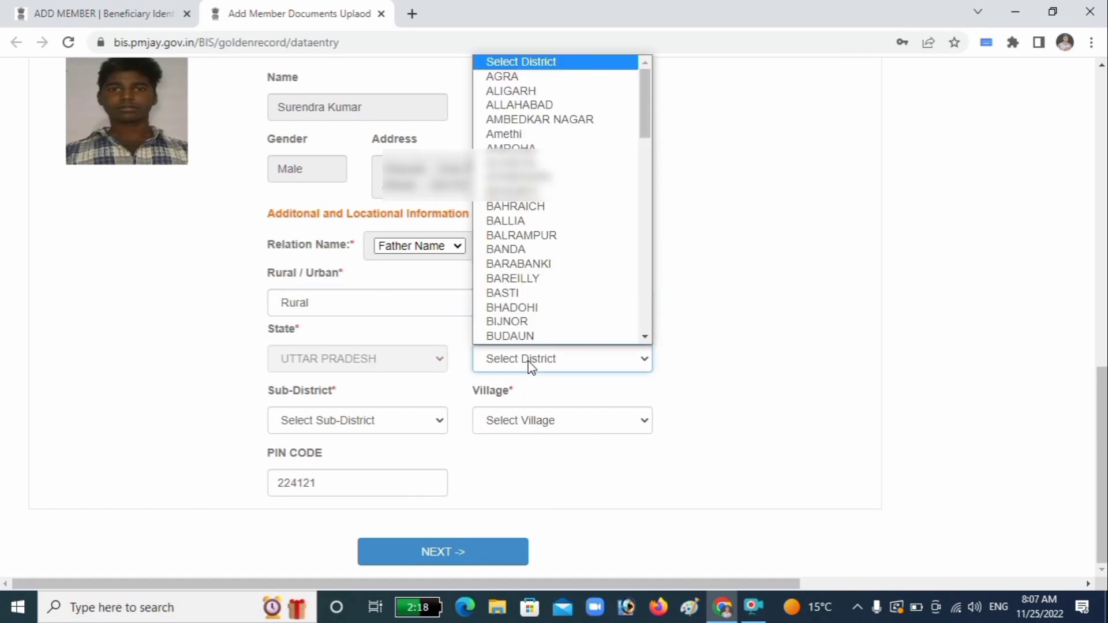
{"action": "key", "text": "f"}
{"action": "left_click", "coordinate": [520, 333]}
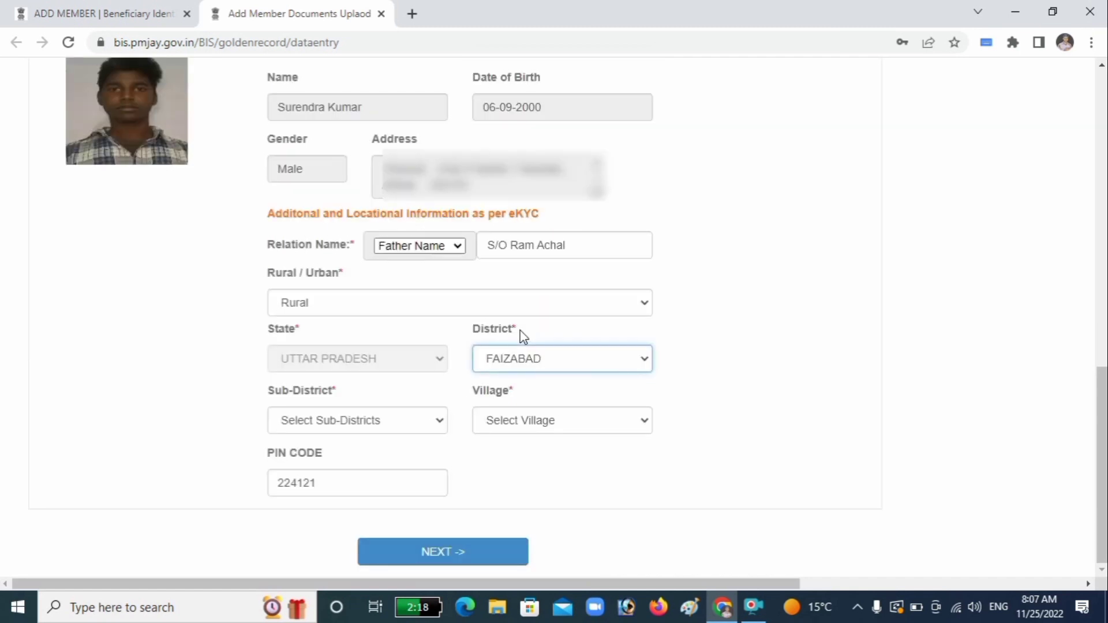
{"action": "left_click", "coordinate": [384, 426]}
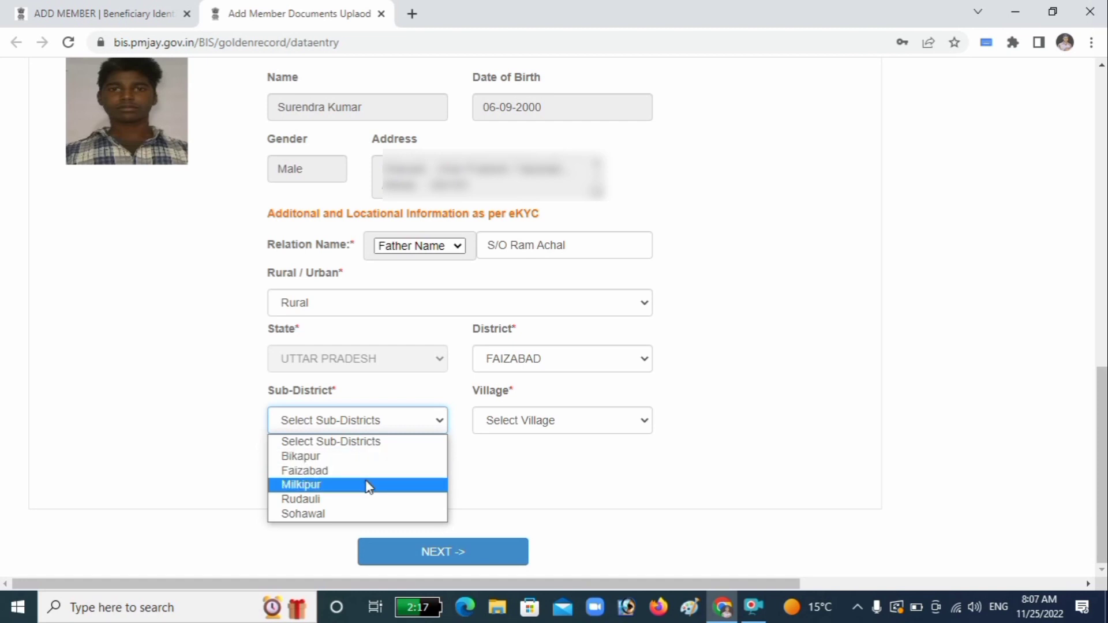
{"action": "left_click", "coordinate": [369, 486]}
{"action": "left_click", "coordinate": [517, 421]}
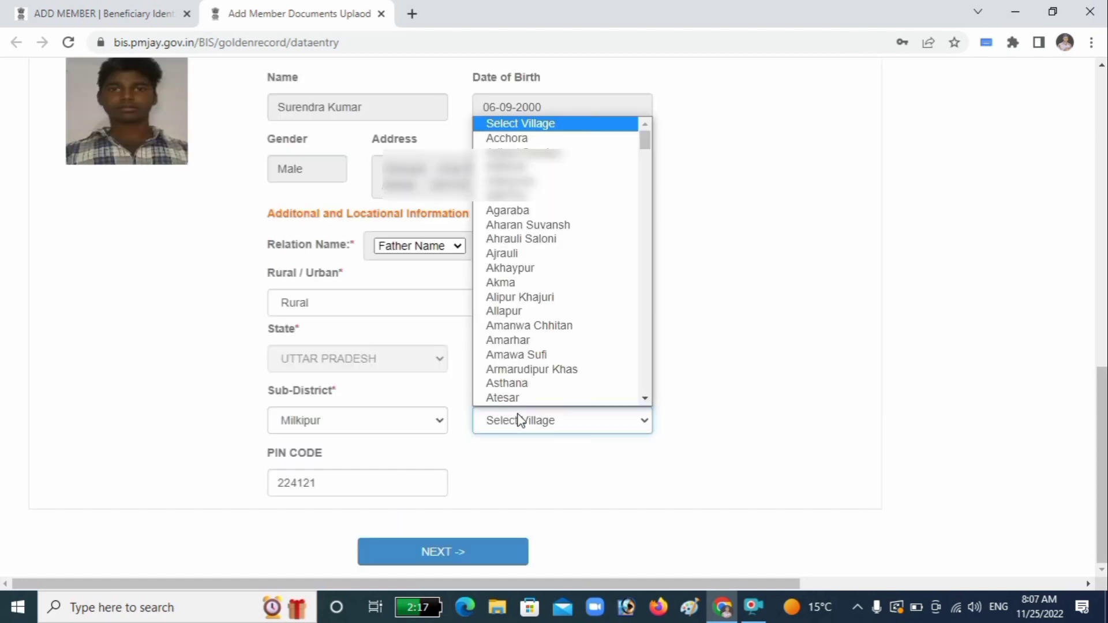
{"action": "left_click", "coordinate": [502, 373]}
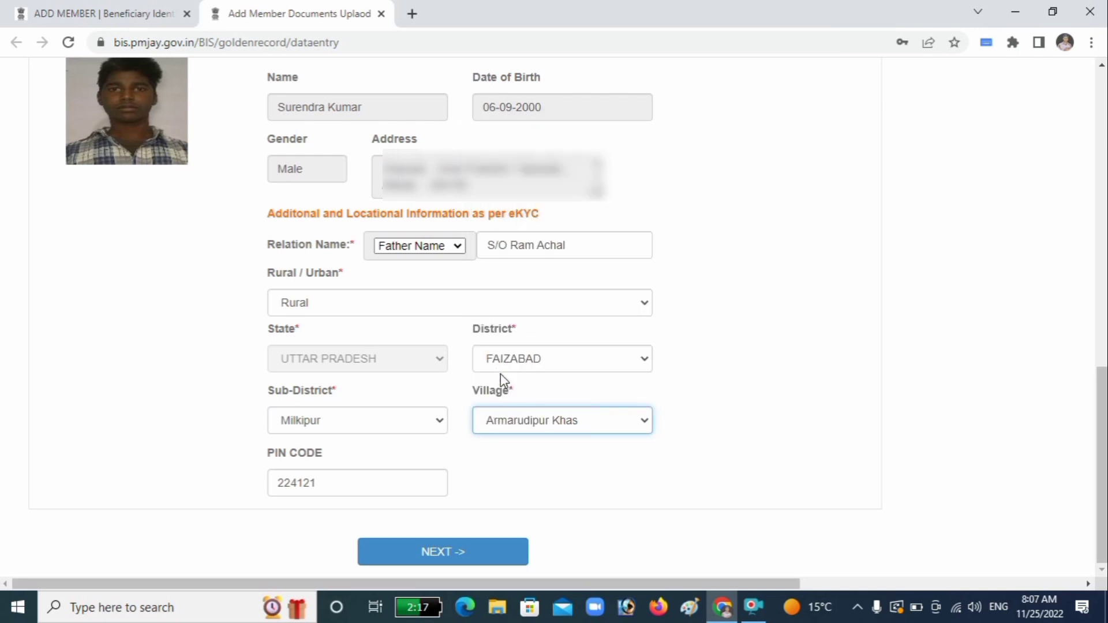
{"action": "left_click", "coordinate": [521, 424]}
{"action": "scroll", "coordinate": [517, 396], "scroll_direction": "down", "scroll_amount": 1}
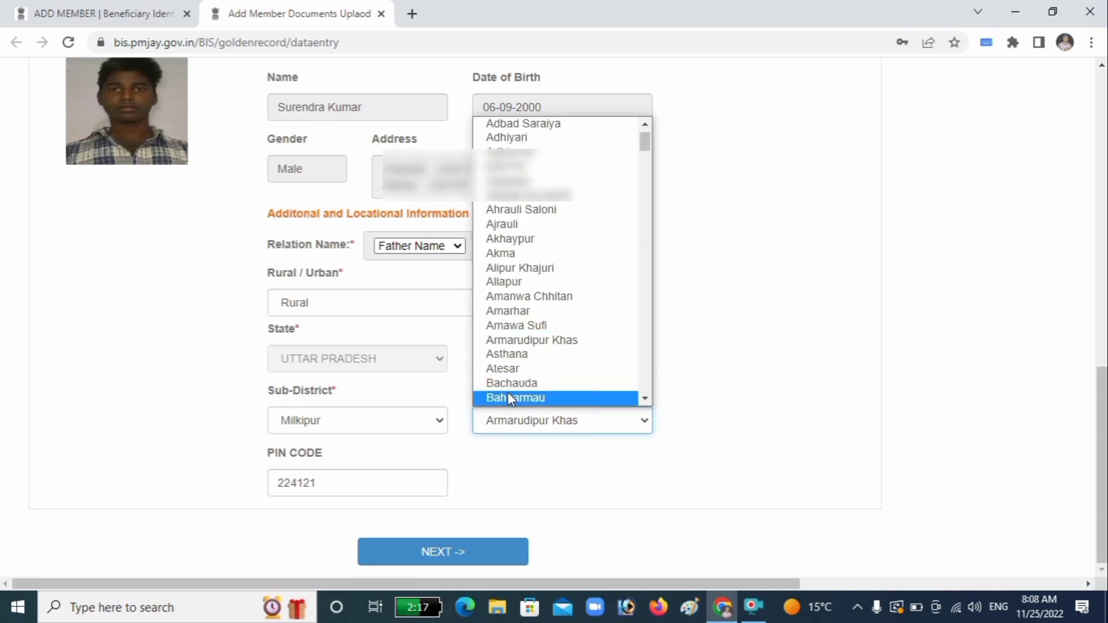
{"action": "left_click", "coordinate": [517, 368]}
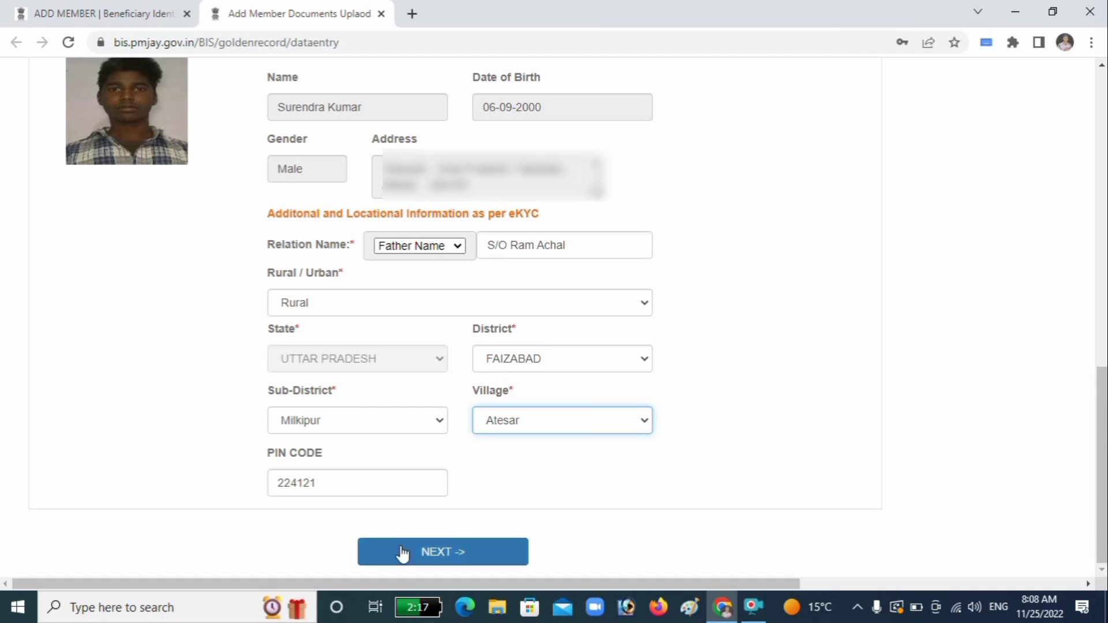
{"action": "left_click", "coordinate": [427, 553]}
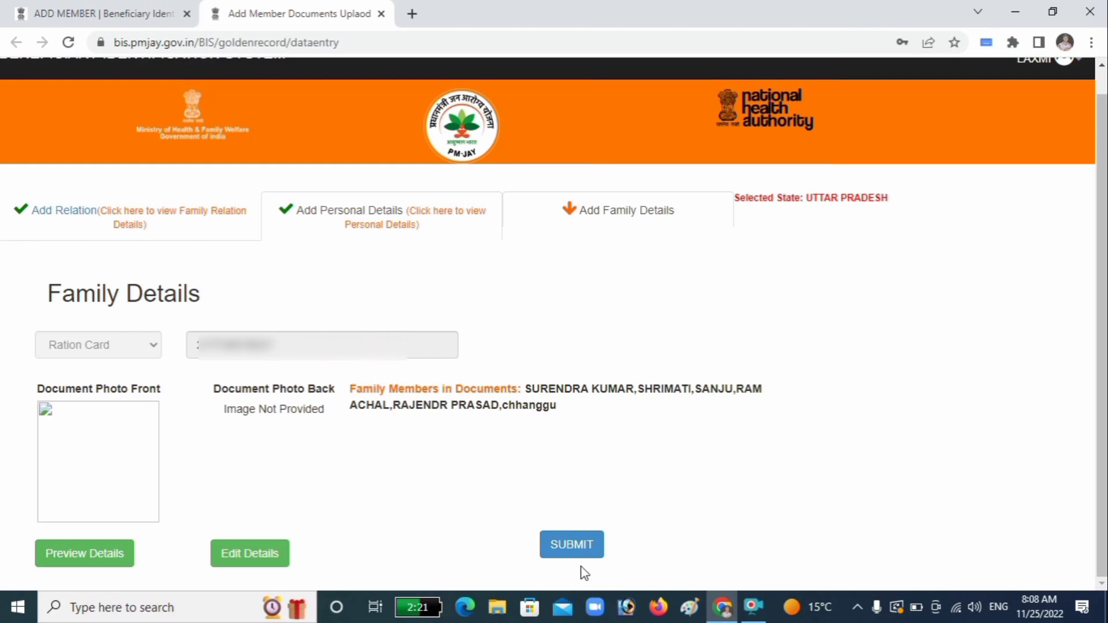
Step: Submit the family details and confirm saving the data under state UTTAR PRADESH
{"action": "left_click", "coordinate": [576, 545]}
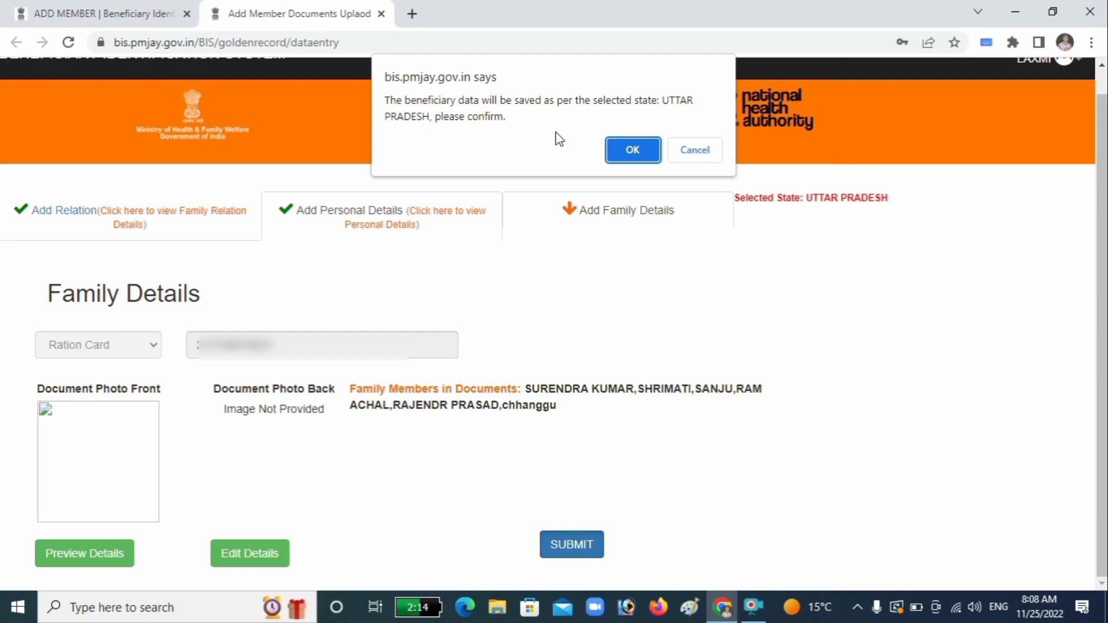
{"action": "left_click", "coordinate": [624, 149]}
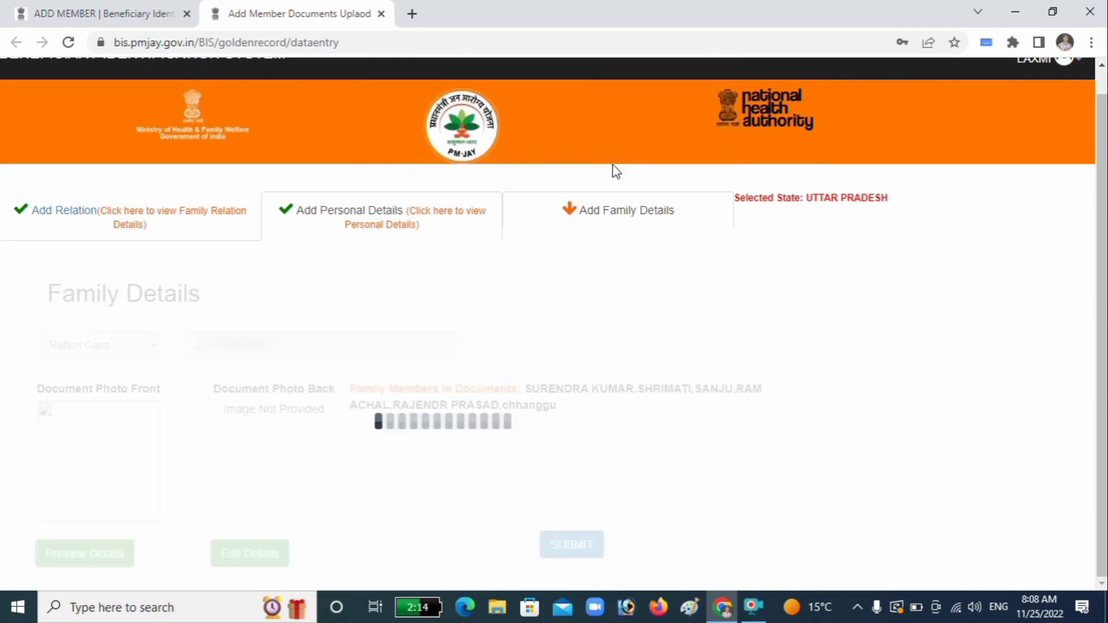